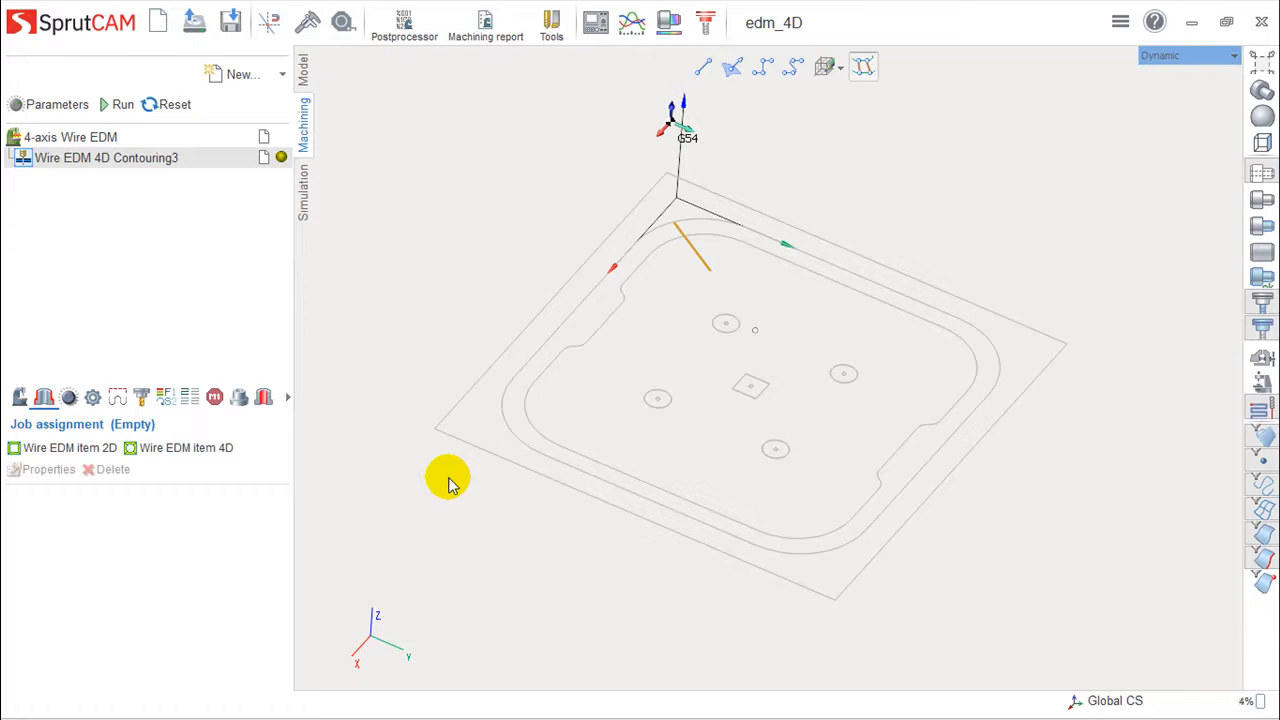
Add a Wire EDM 2D Contouring finishing operation to the 4-axis Wire EDM machining tree
mouse_move(873, 378)
right_mouse_down()
mouse_move(869, 346)
mouse_move(821, 358)
mouse_move(891, 369)
mouse_move(870, 366)
right_mouse_up()
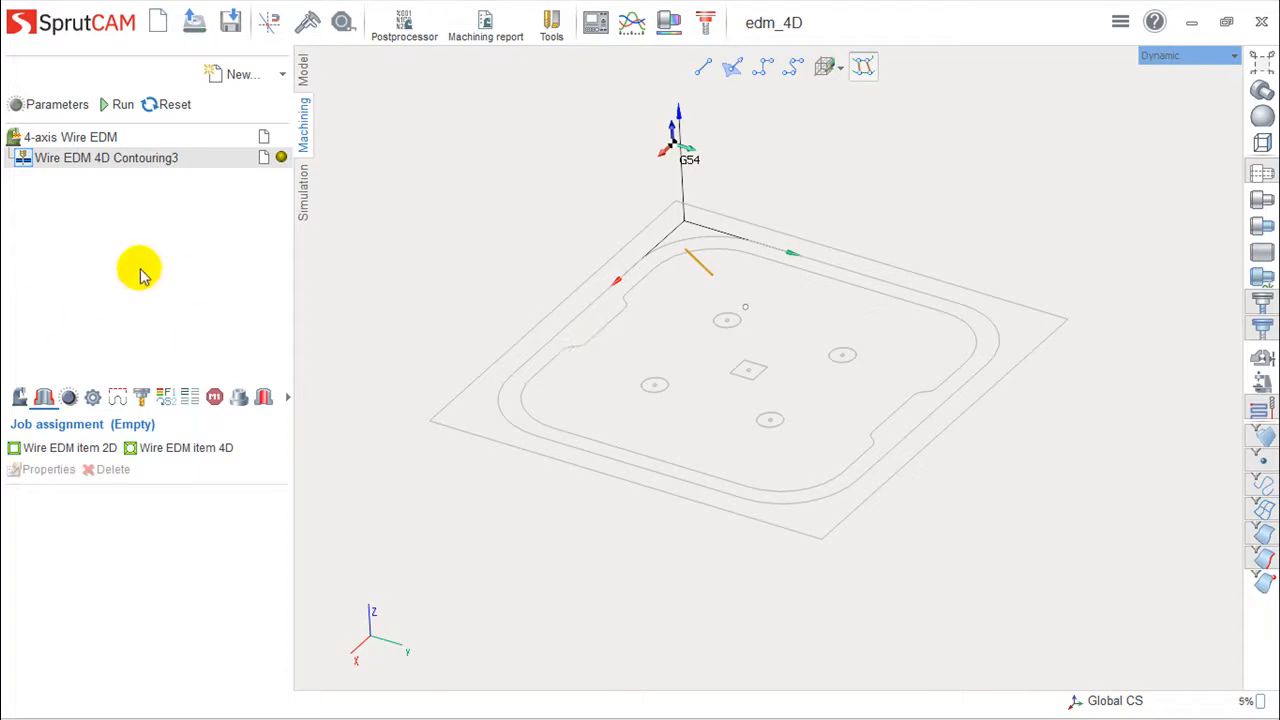
left_click(282, 75)
mouse_move(266, 103)
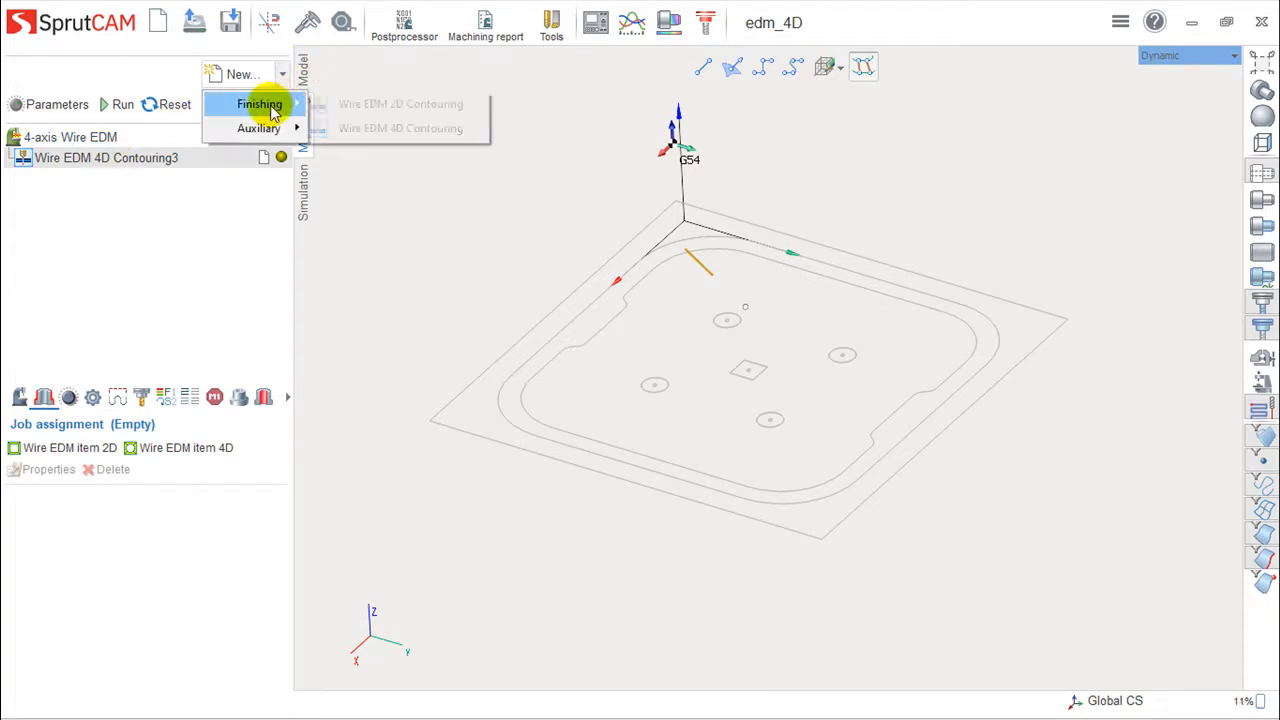
left_click(421, 104)
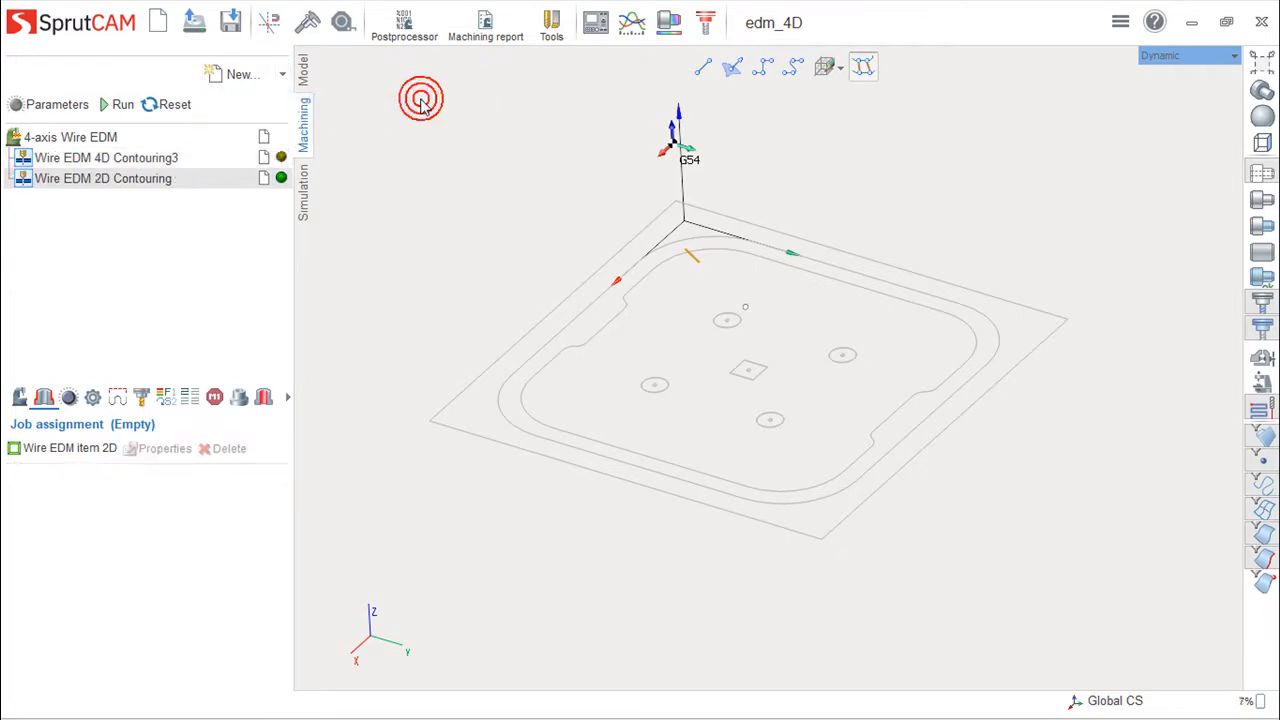
Open the 2D contouring operation's parameters and examine its technology settings, guide levels, stock and tolerance
double_click(120, 178)
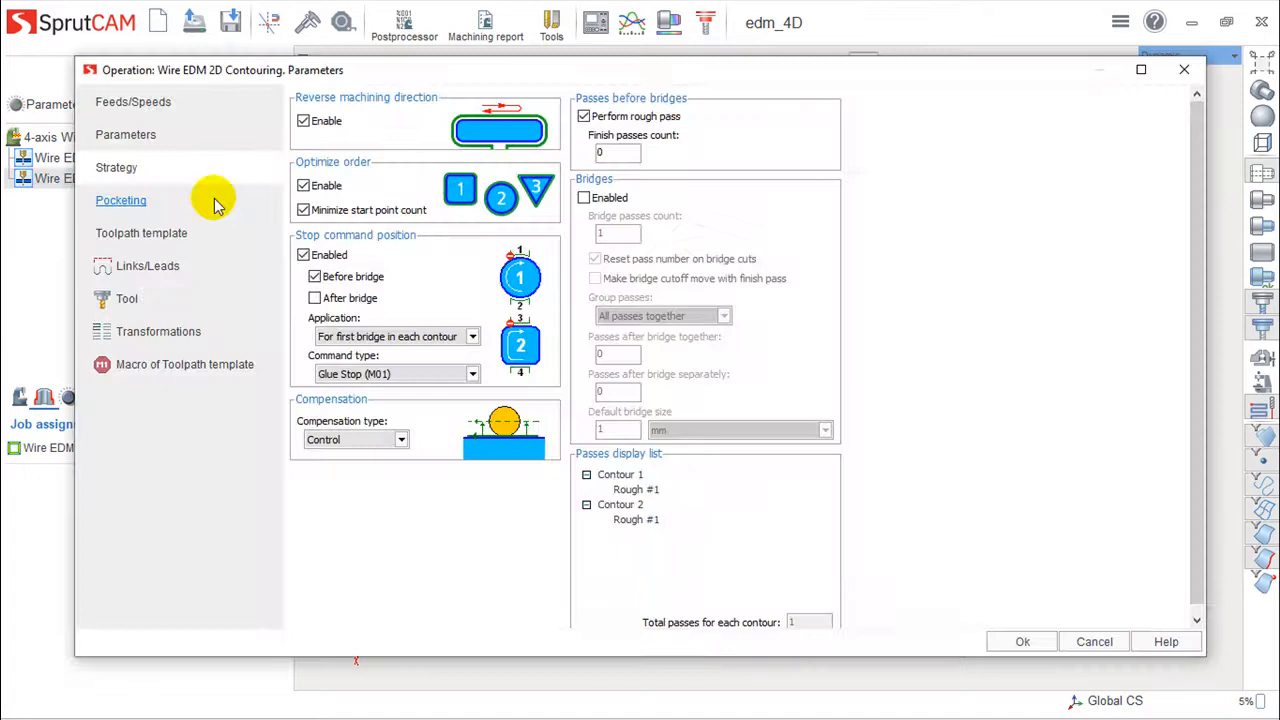
left_click(134, 101)
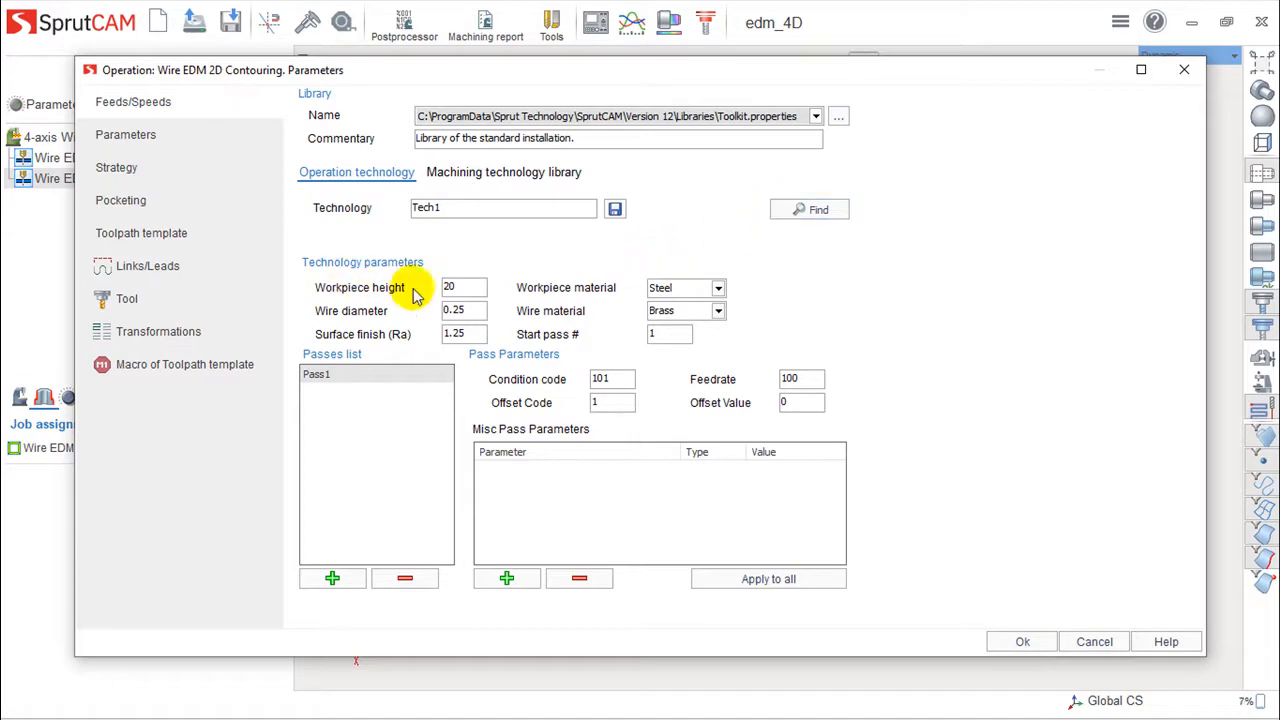
double_click(468, 311)
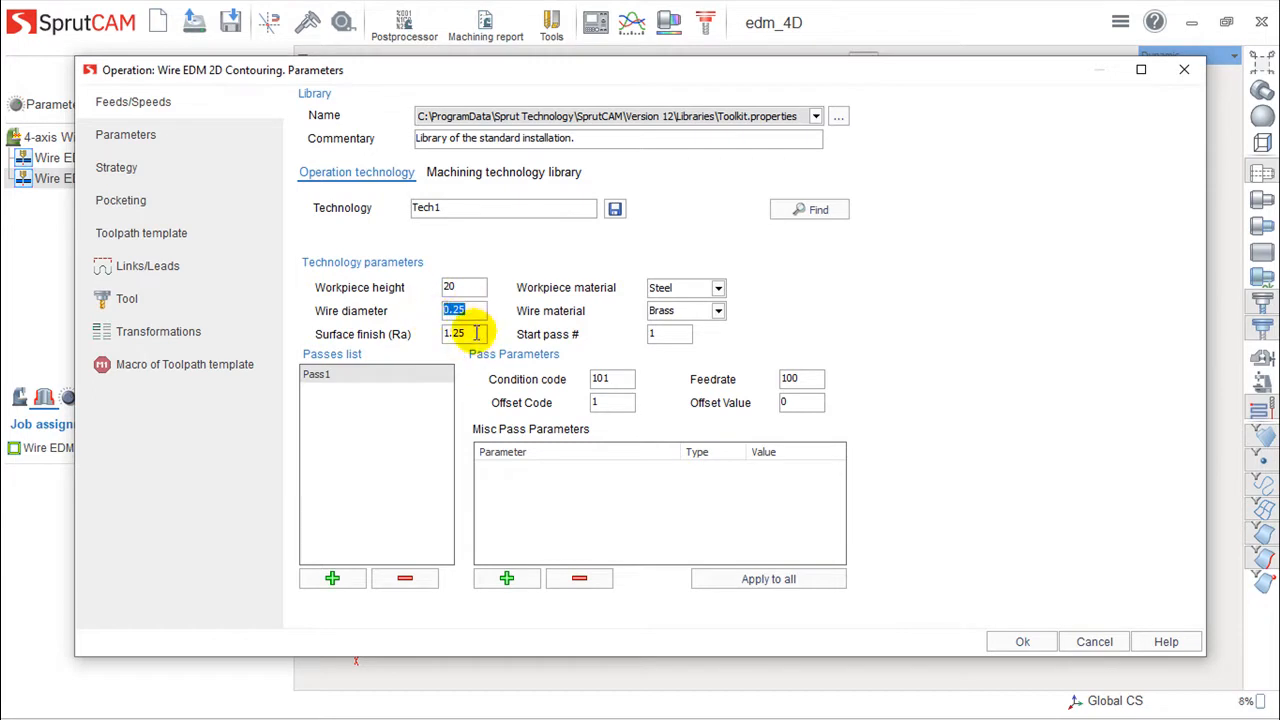
double_click(474, 333)
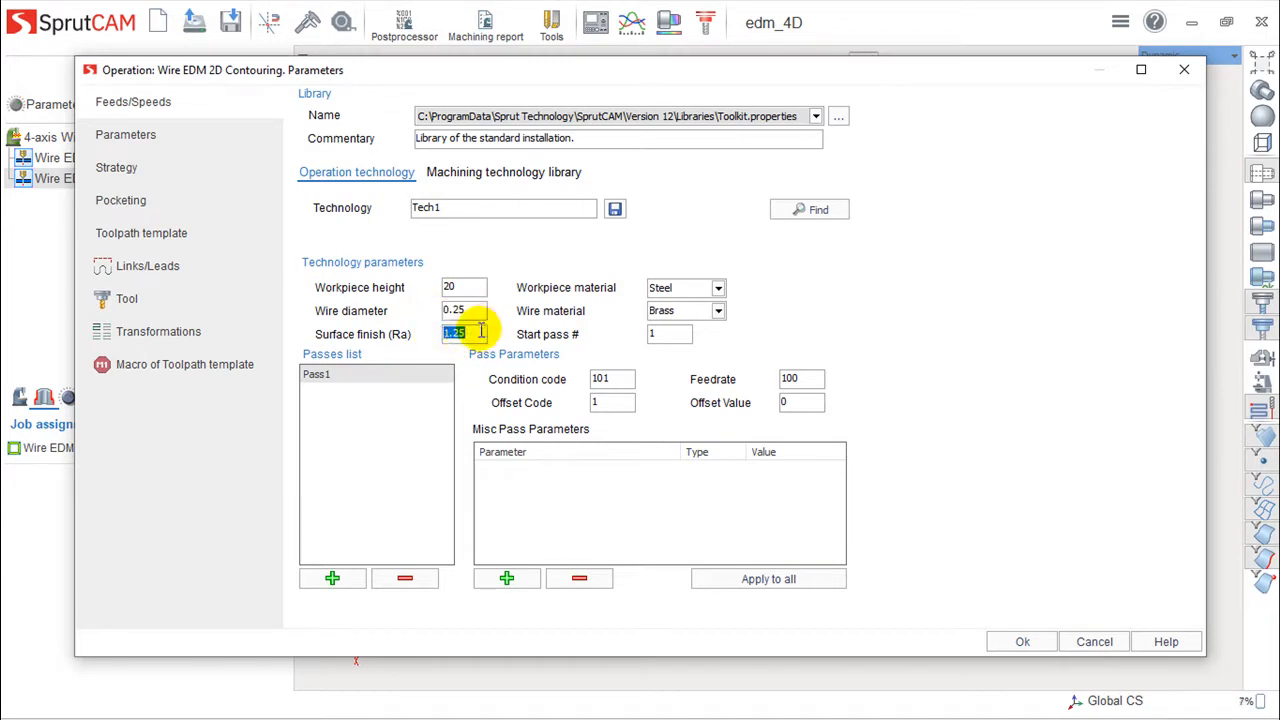
left_click(717, 311)
left_click(717, 312)
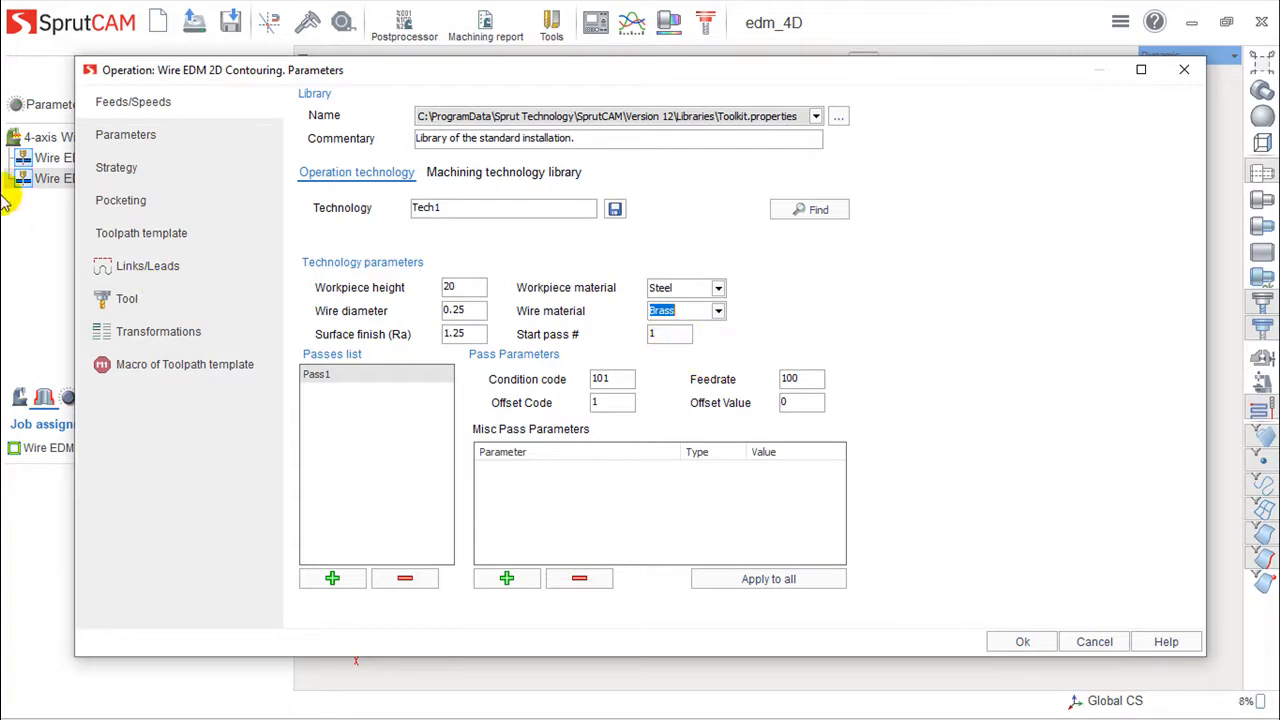
left_click(105, 135)
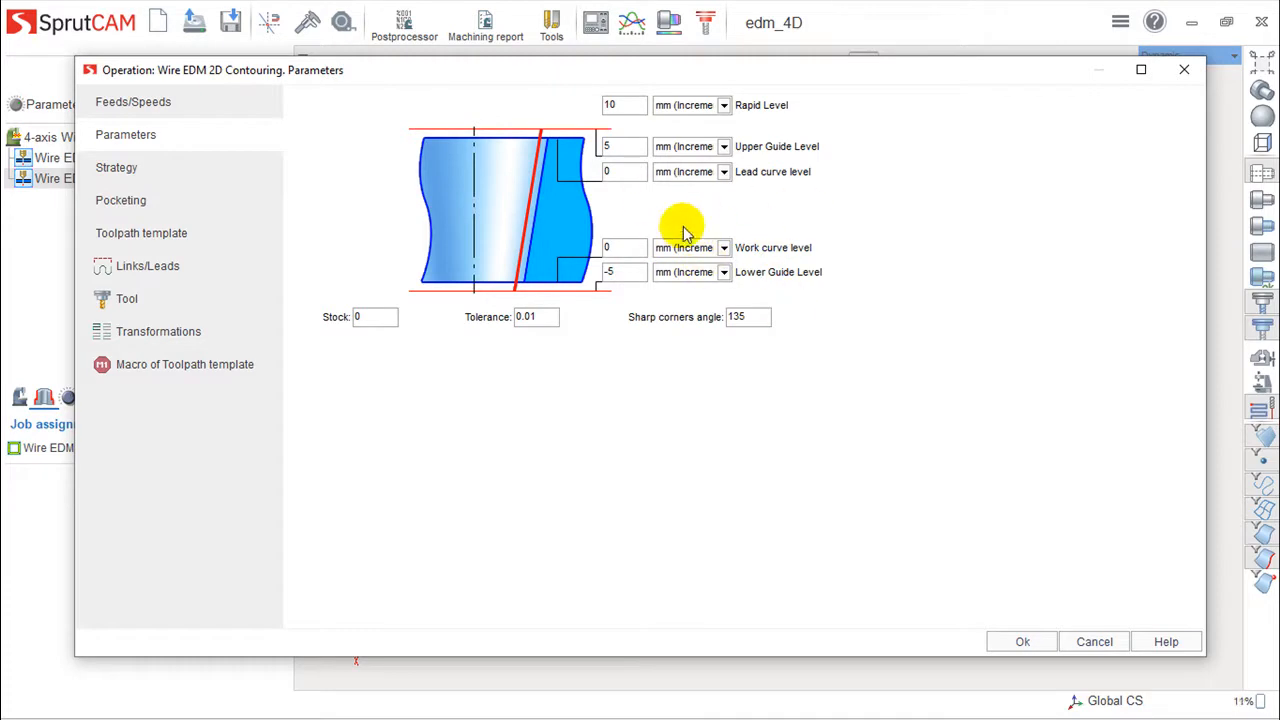
double_click(374, 316)
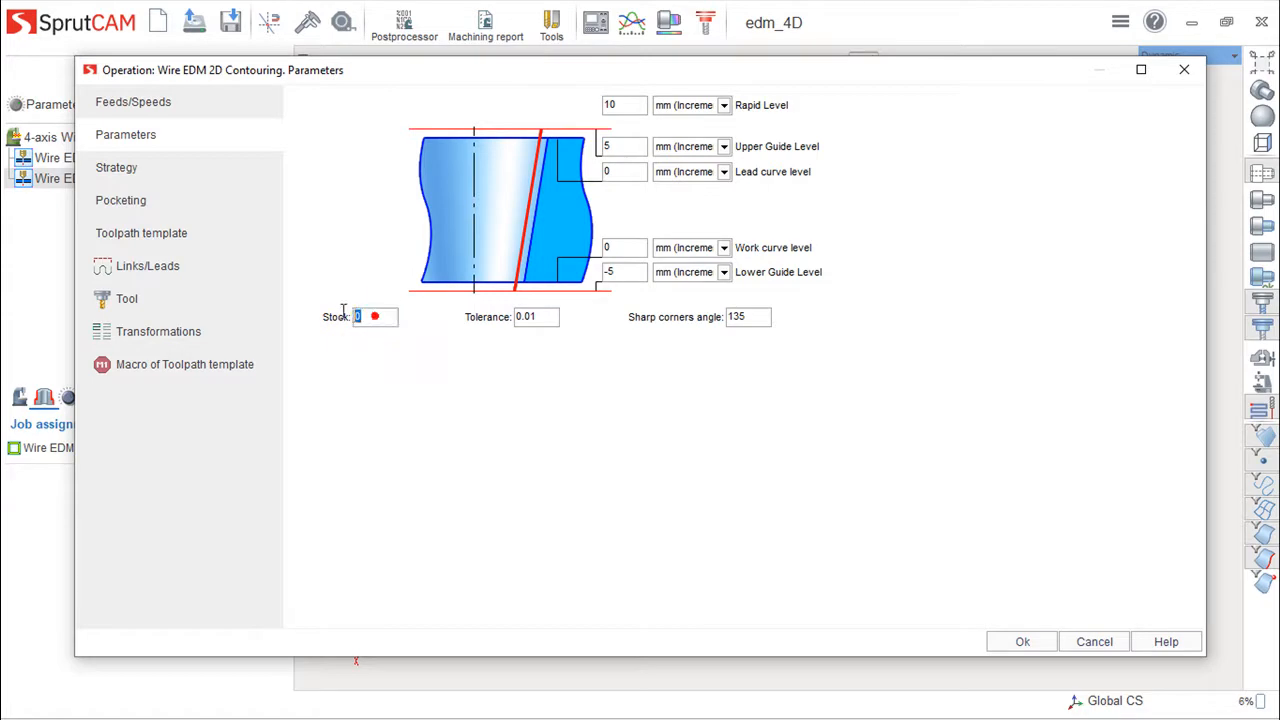
double_click(541, 316)
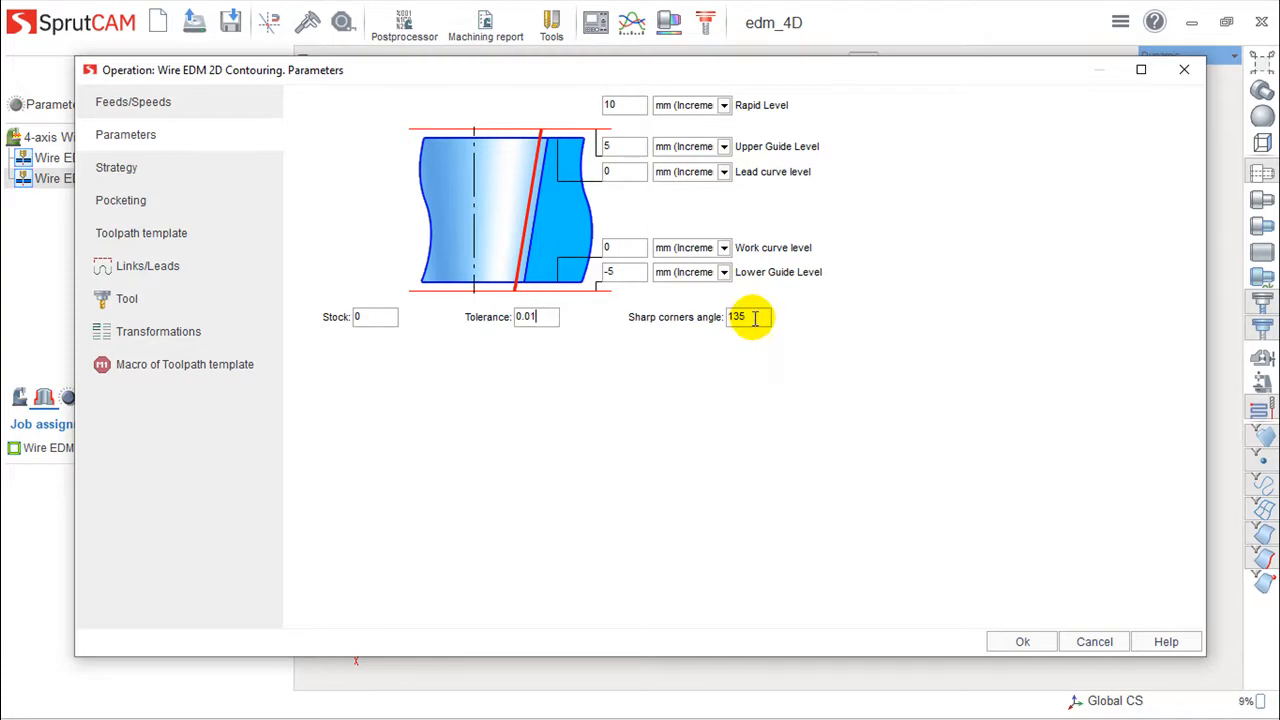
In the operation's strategy, keep reverse machining direction and the stop before the bridge enabled, and enable the stop command after the bridge
left_click(116, 167)
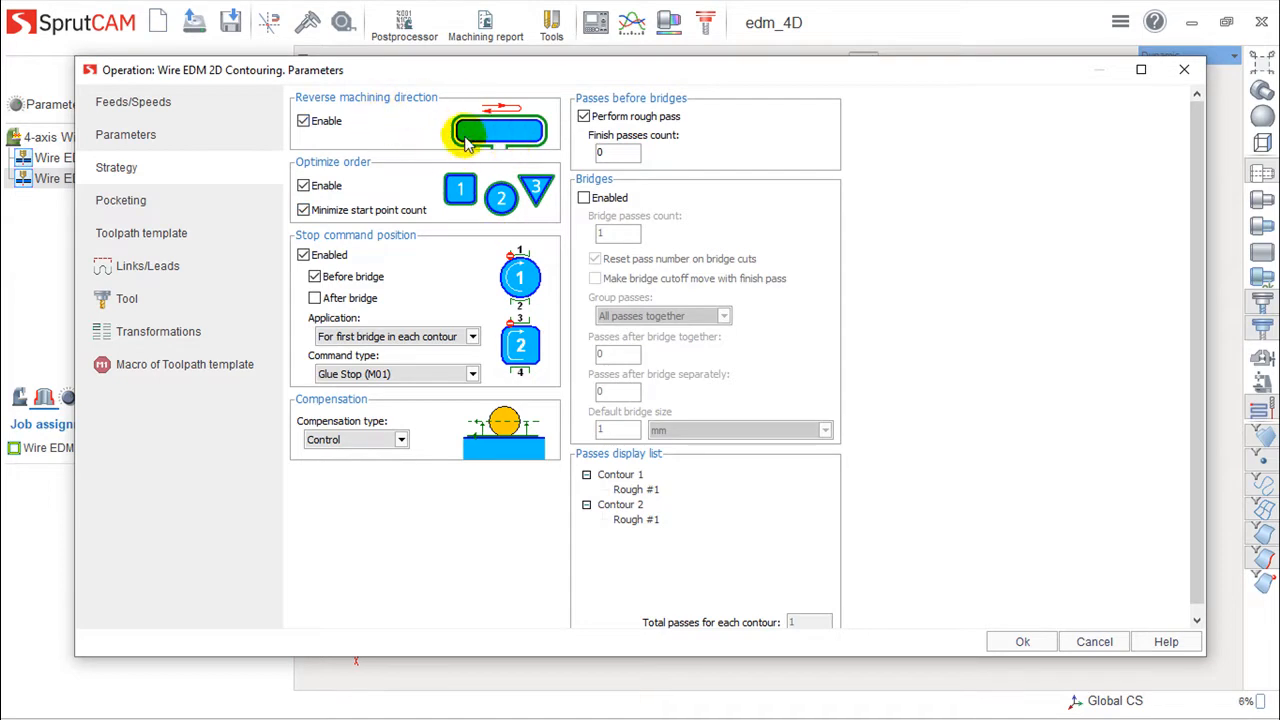
left_click(303, 121)
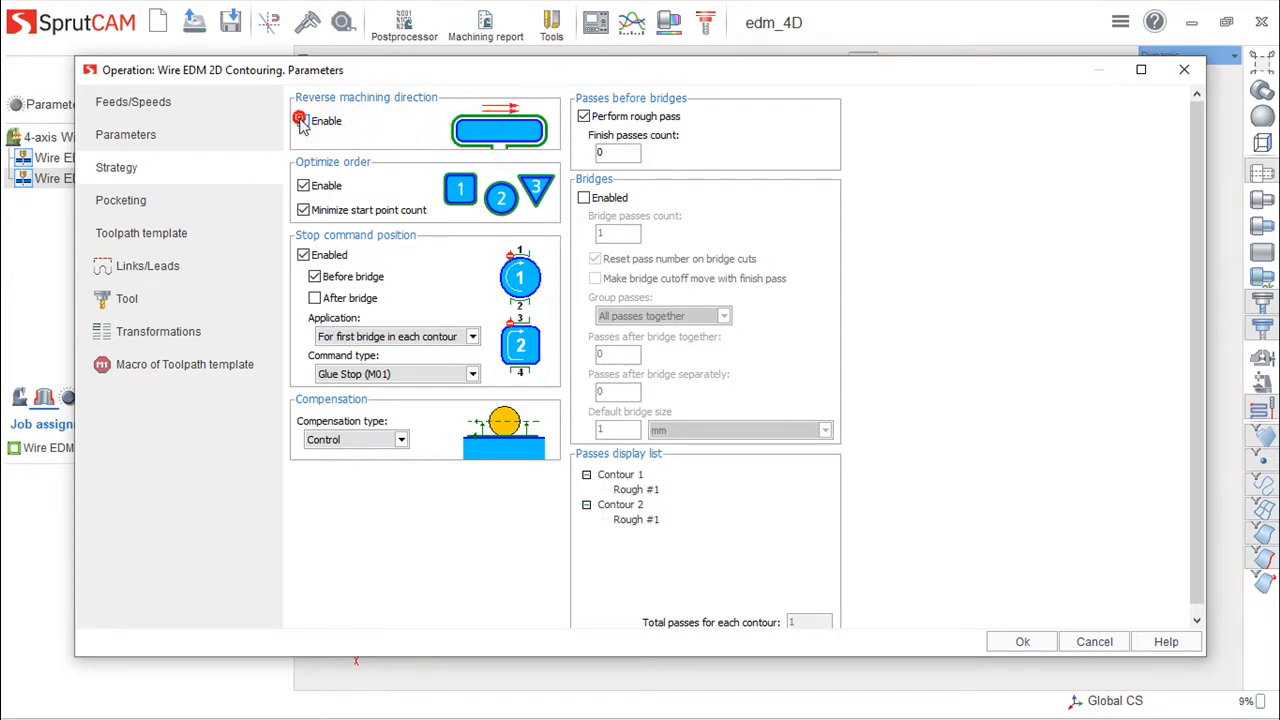
left_click(303, 122)
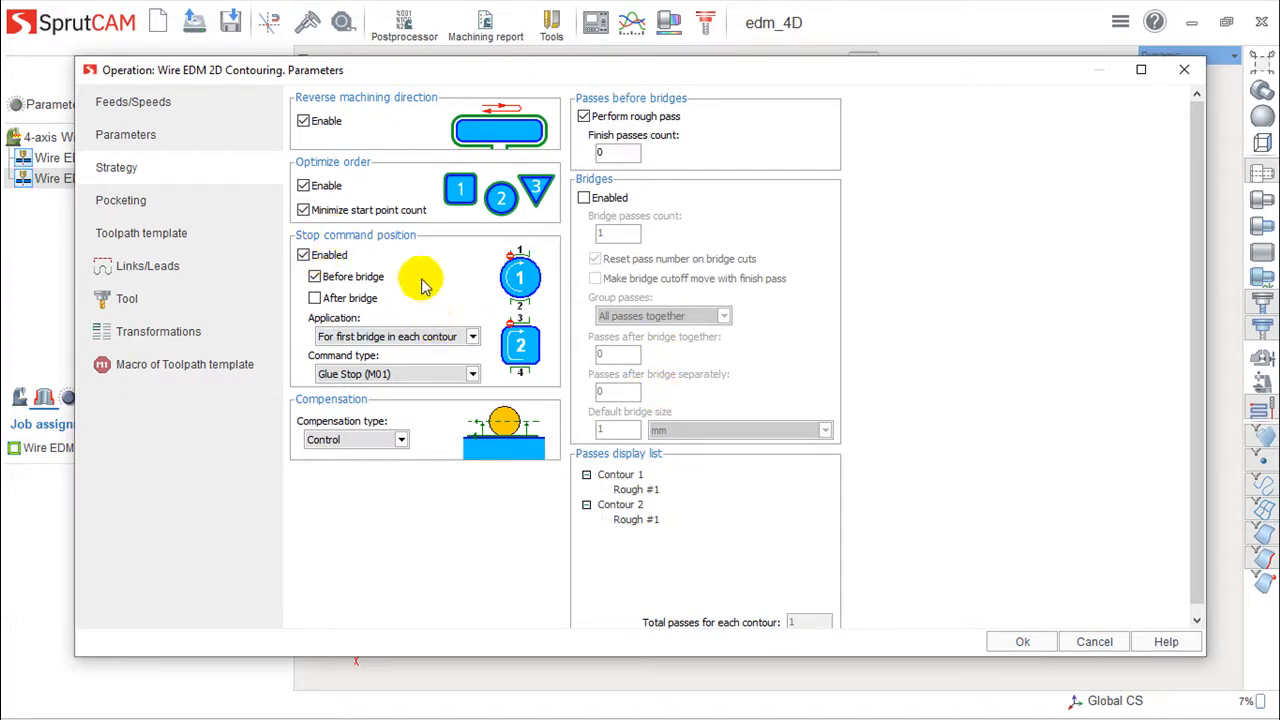
left_click(315, 279)
left_click(315, 277)
left_click(315, 298)
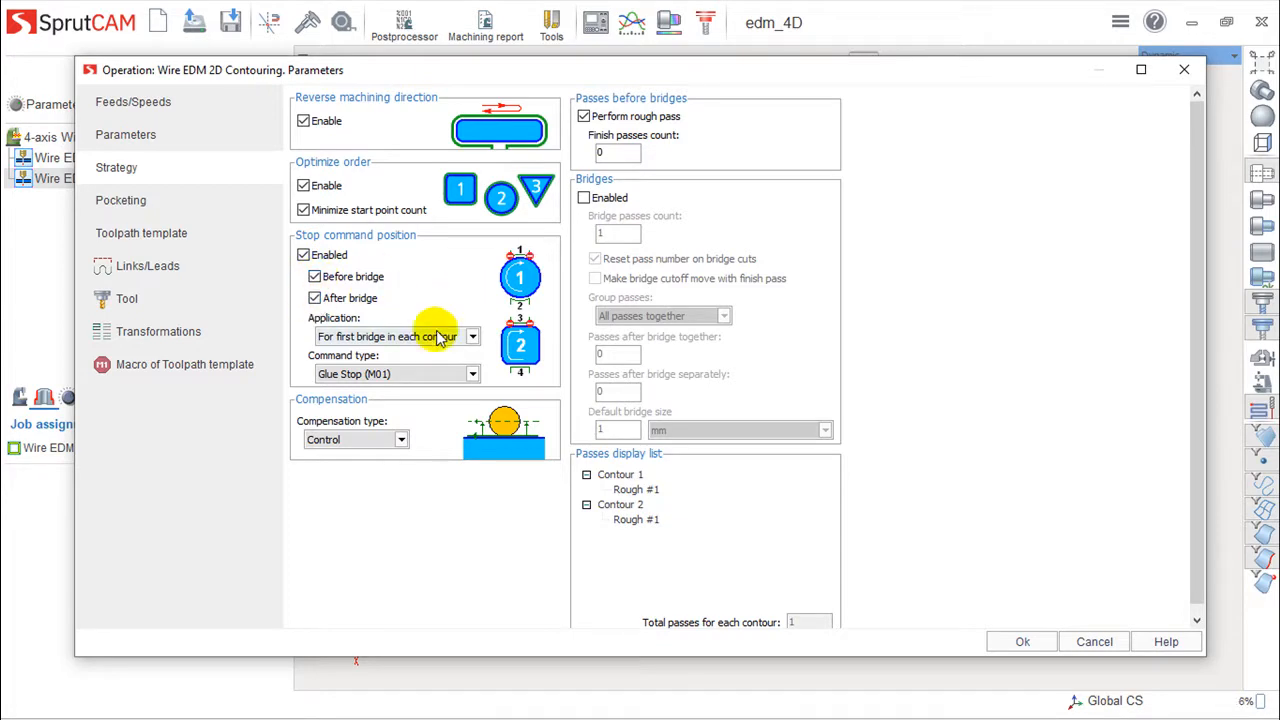
Try the Computer compensation type and return the setting to Control
left_click(401, 440)
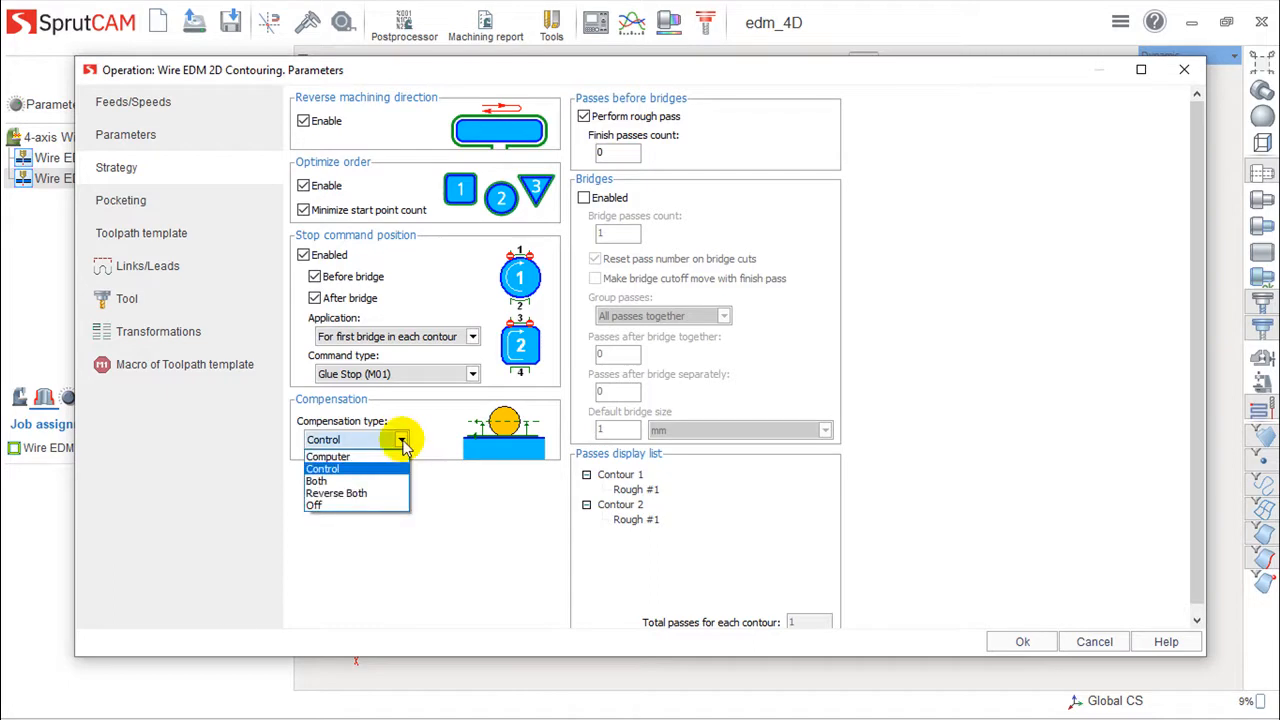
left_click(352, 459)
left_click(400, 446)
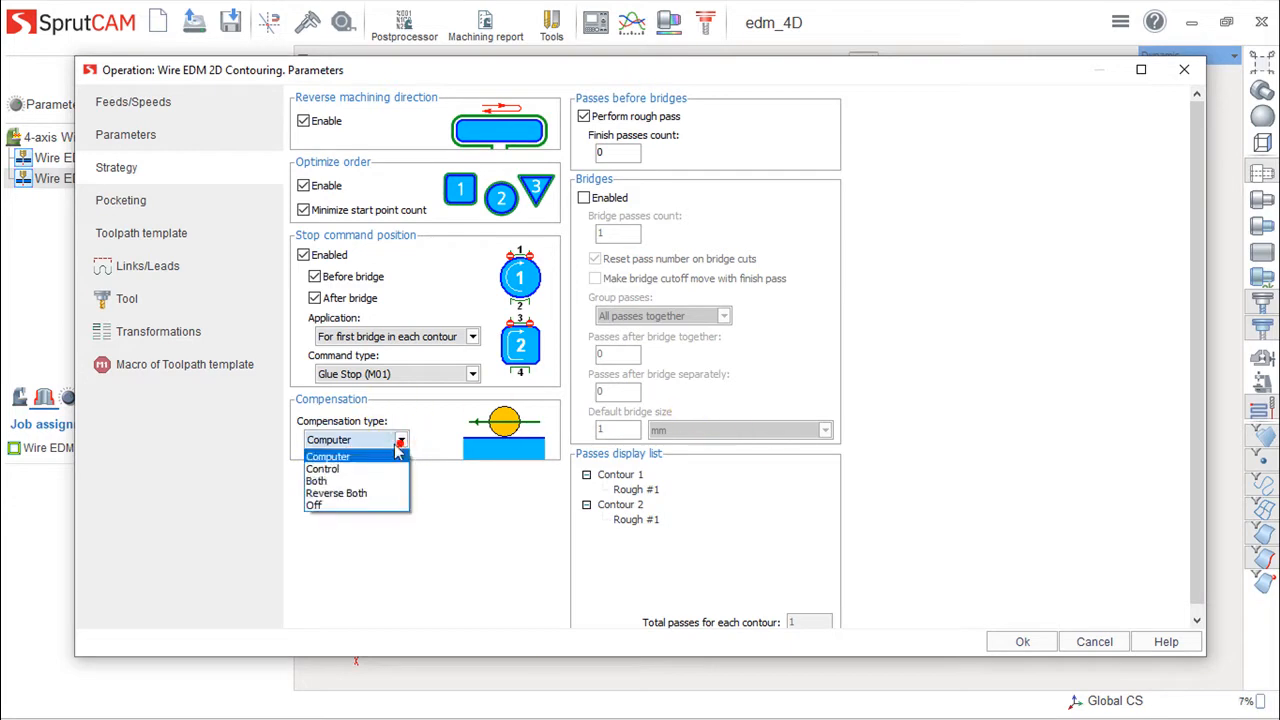
left_click(322, 459)
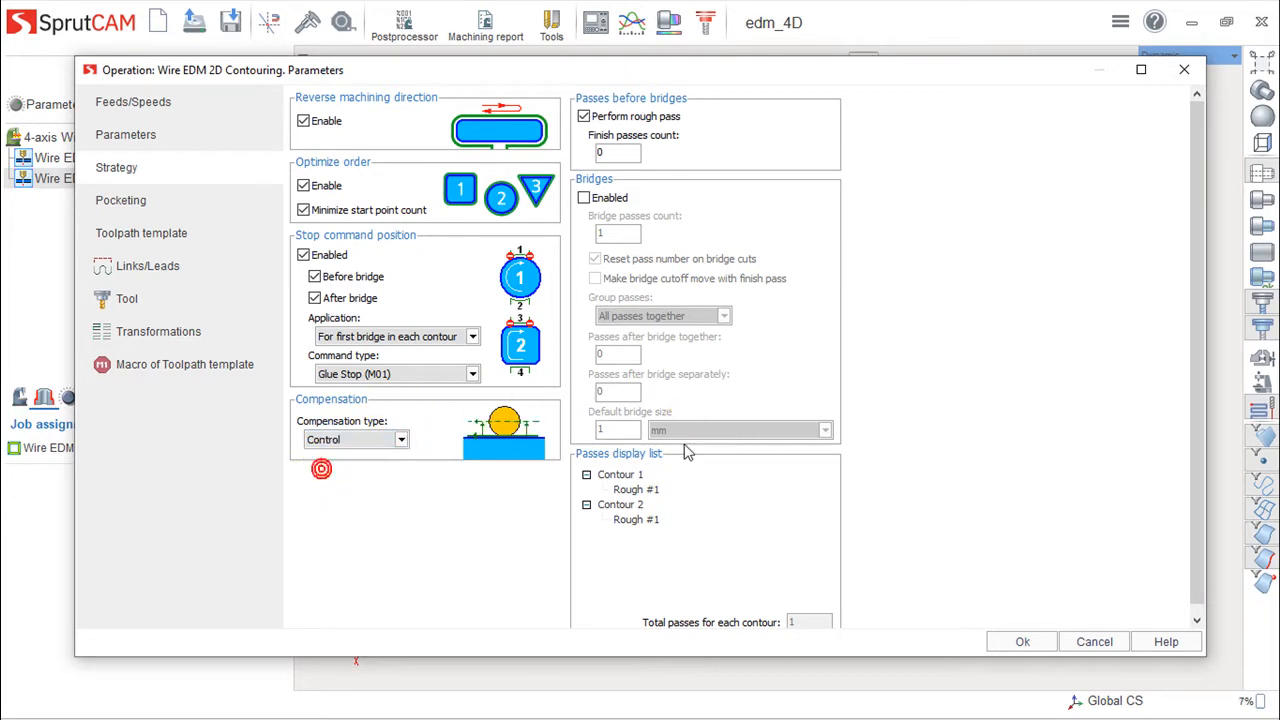
Try enabling bridges for the contour passes and disable them again
double_click(624, 152)
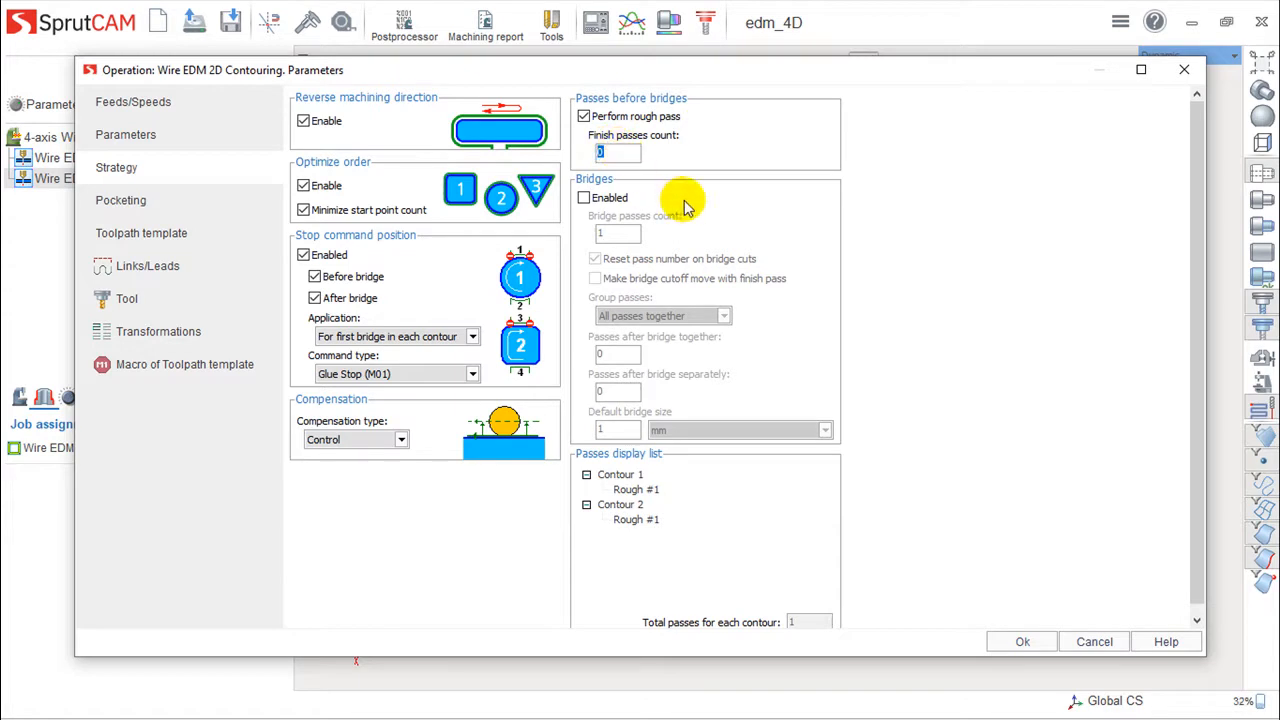
left_click(584, 197)
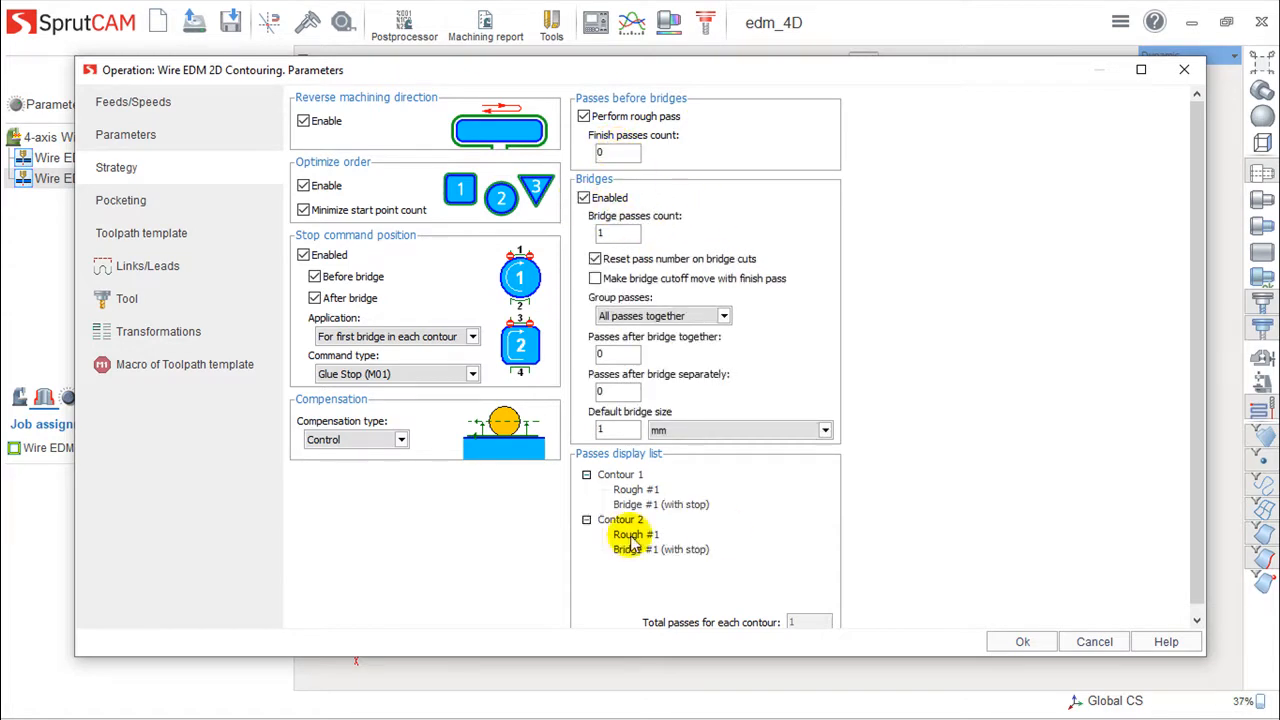
left_click(584, 198)
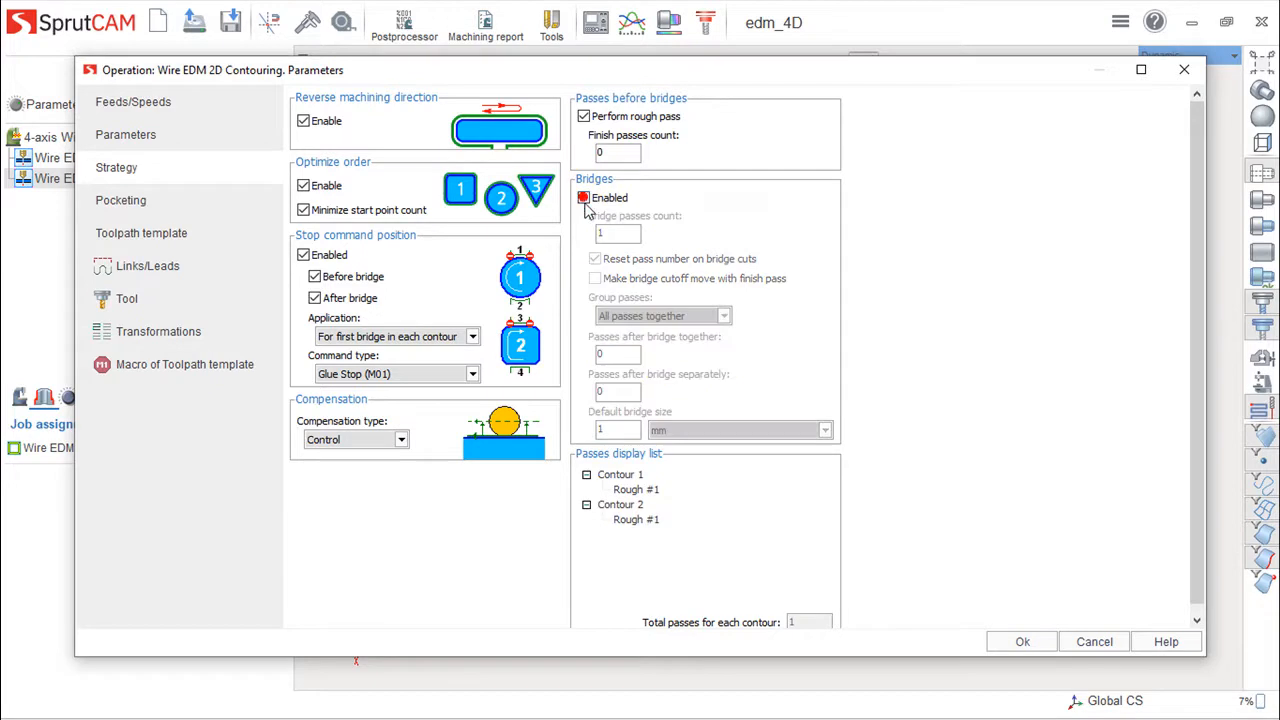
Enable EDM coreless pocketing, check the lead and tool settings, and accept the operation parameters
left_click(124, 201)
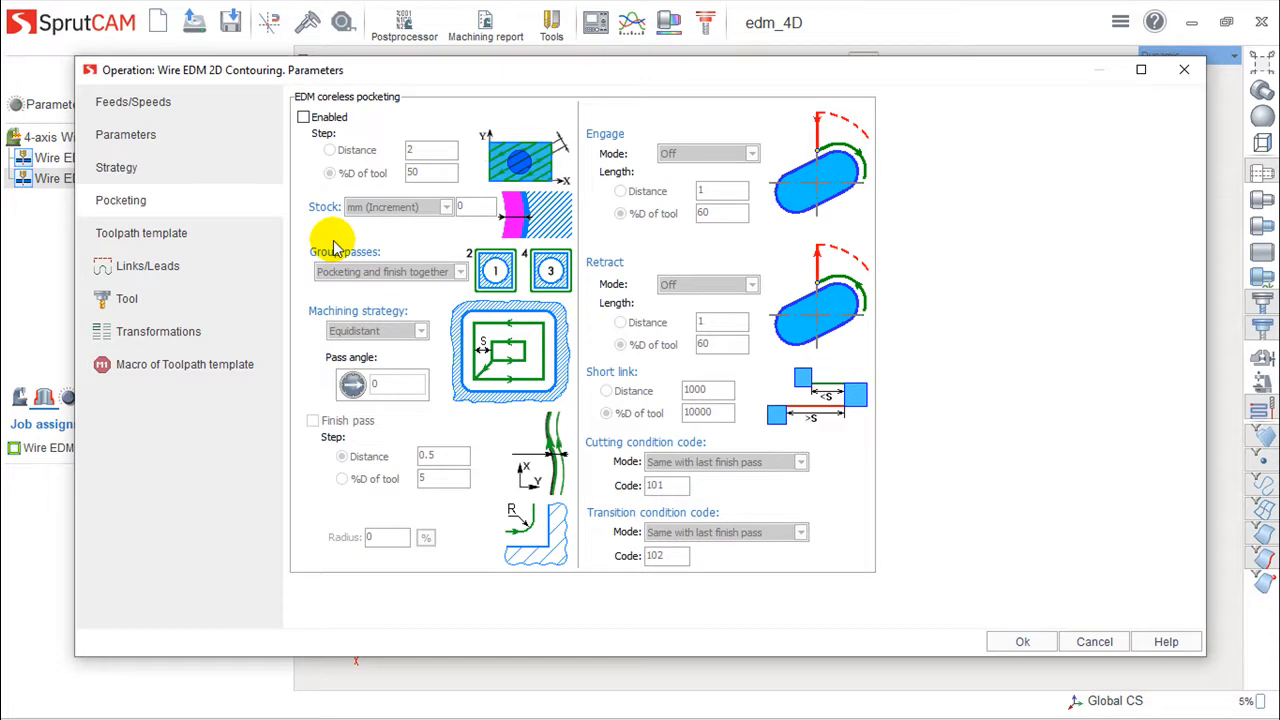
left_click(304, 118)
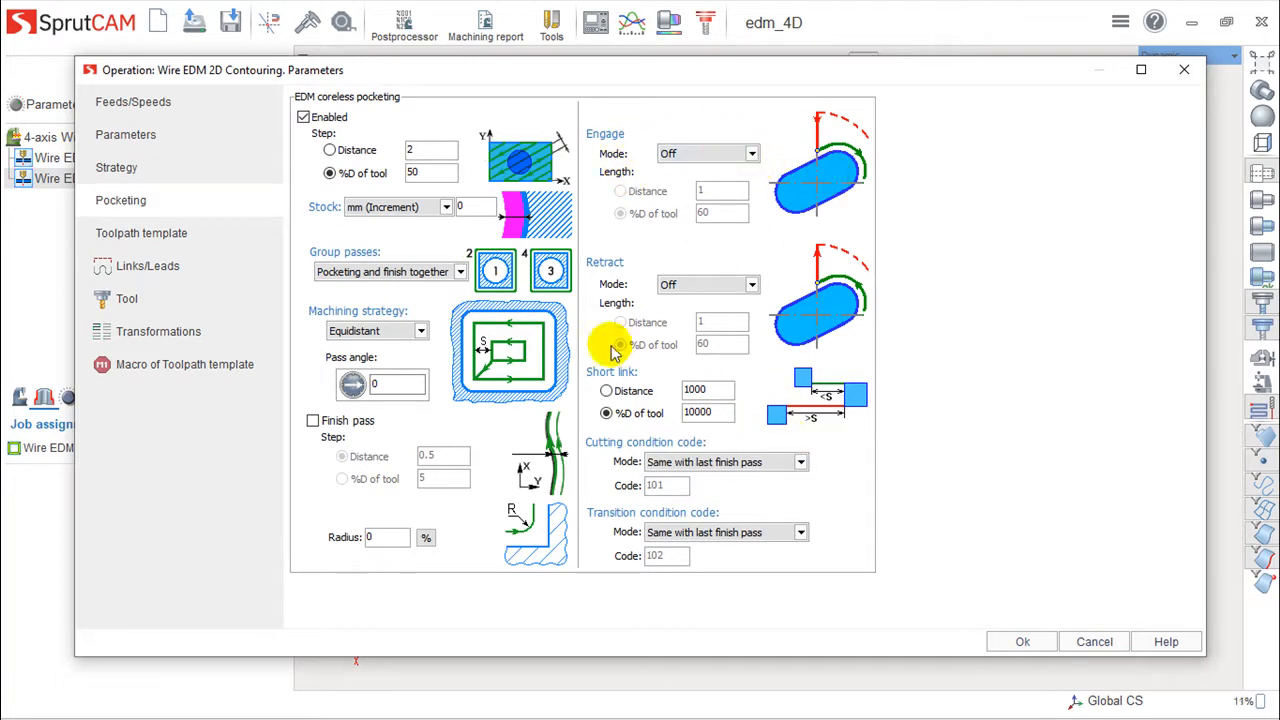
left_click(138, 266)
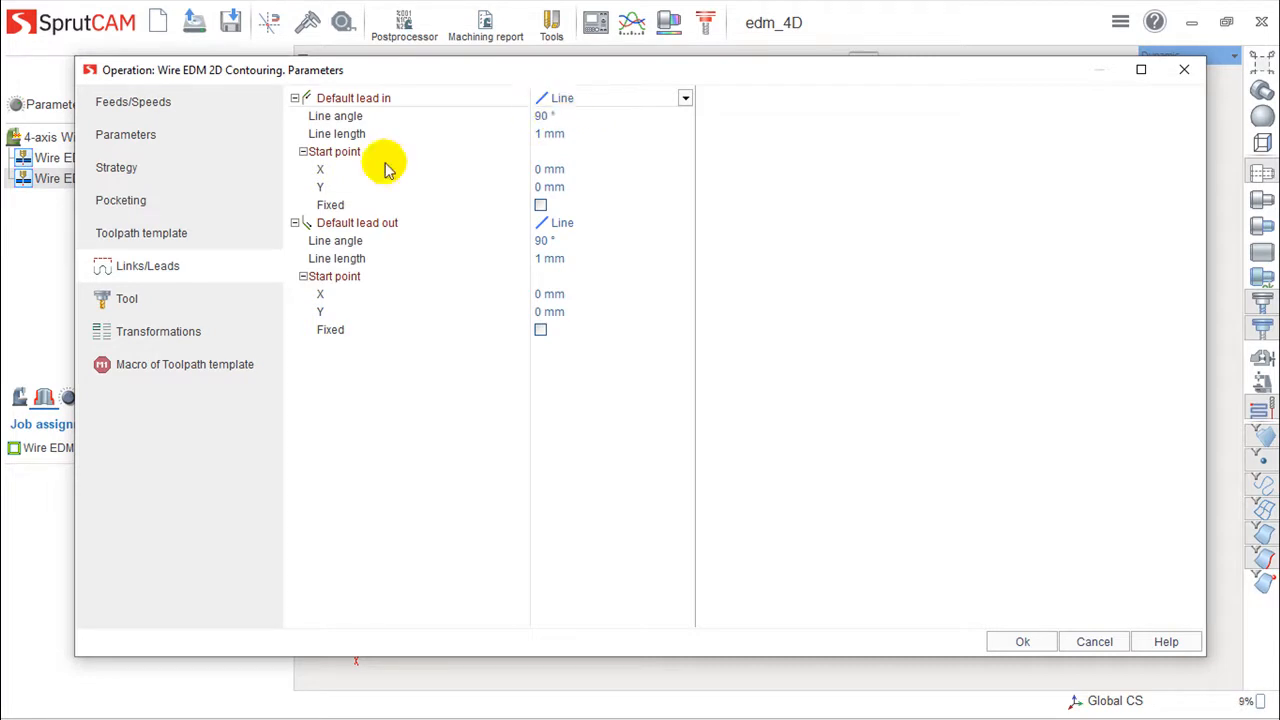
left_click(130, 300)
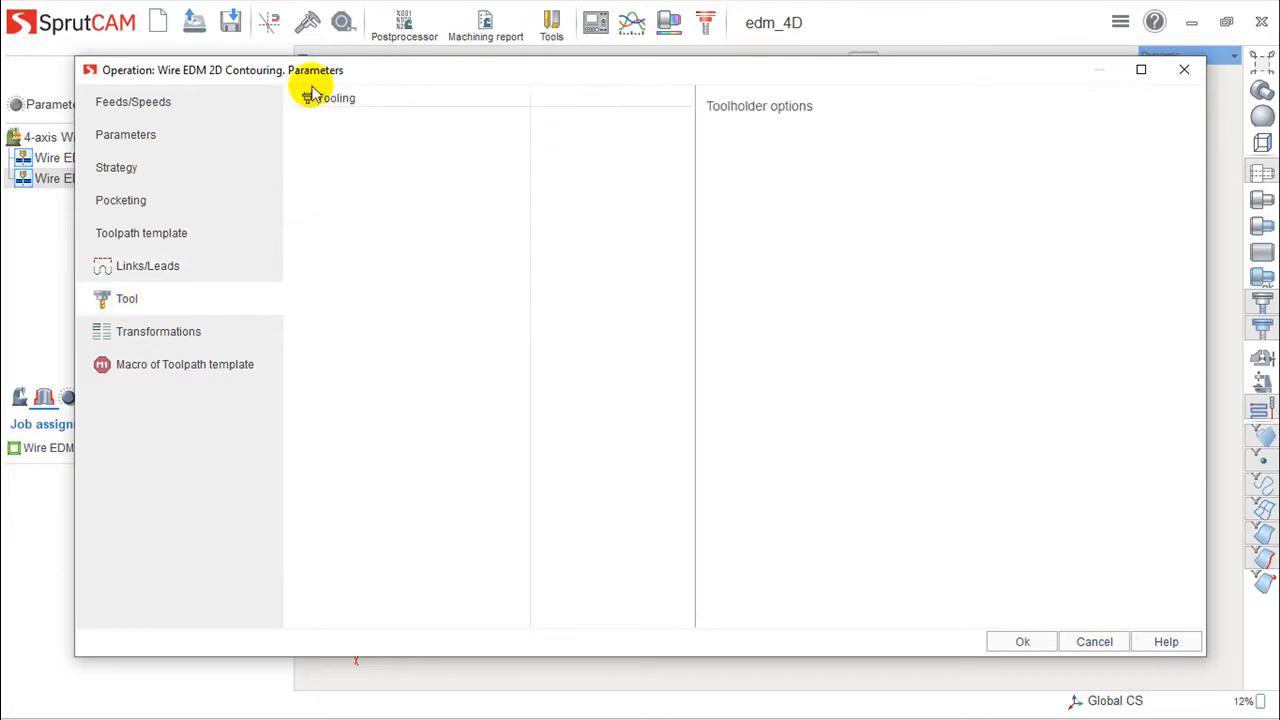
left_click(1018, 641)
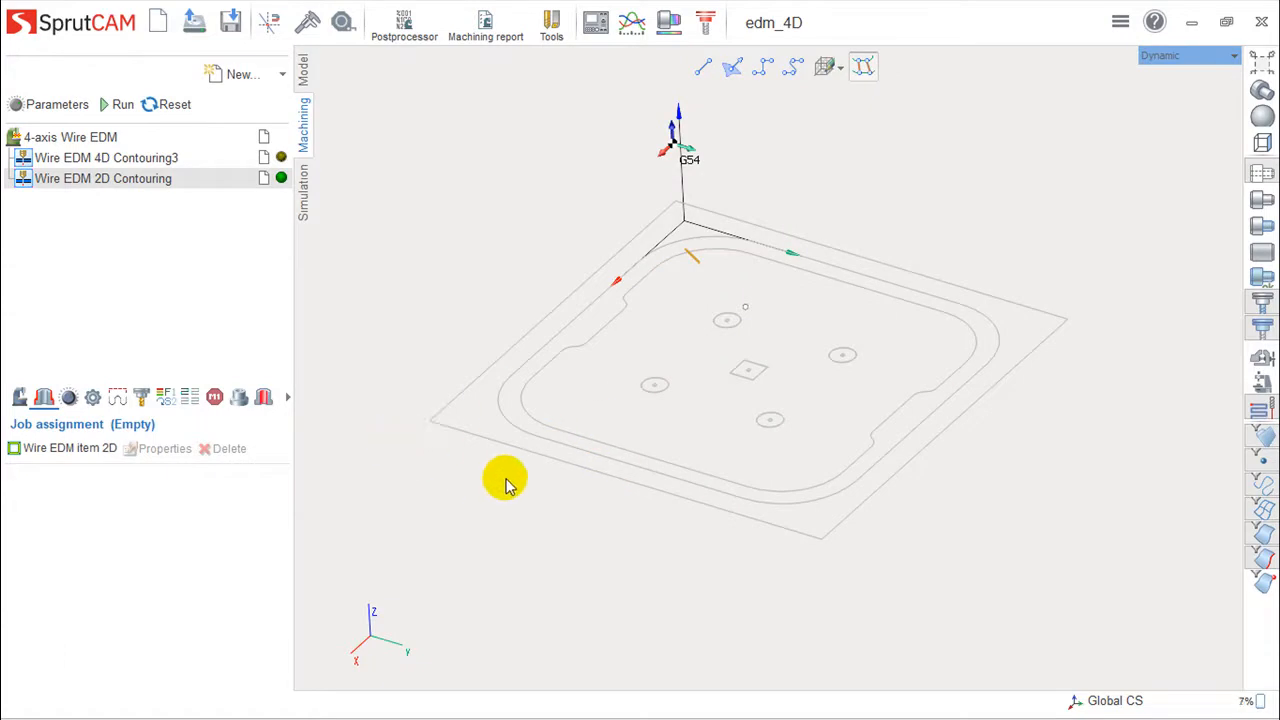
Select the inner notched contour and add it to the job assignment as a Wire EDM item 2D
left_click(60, 452)
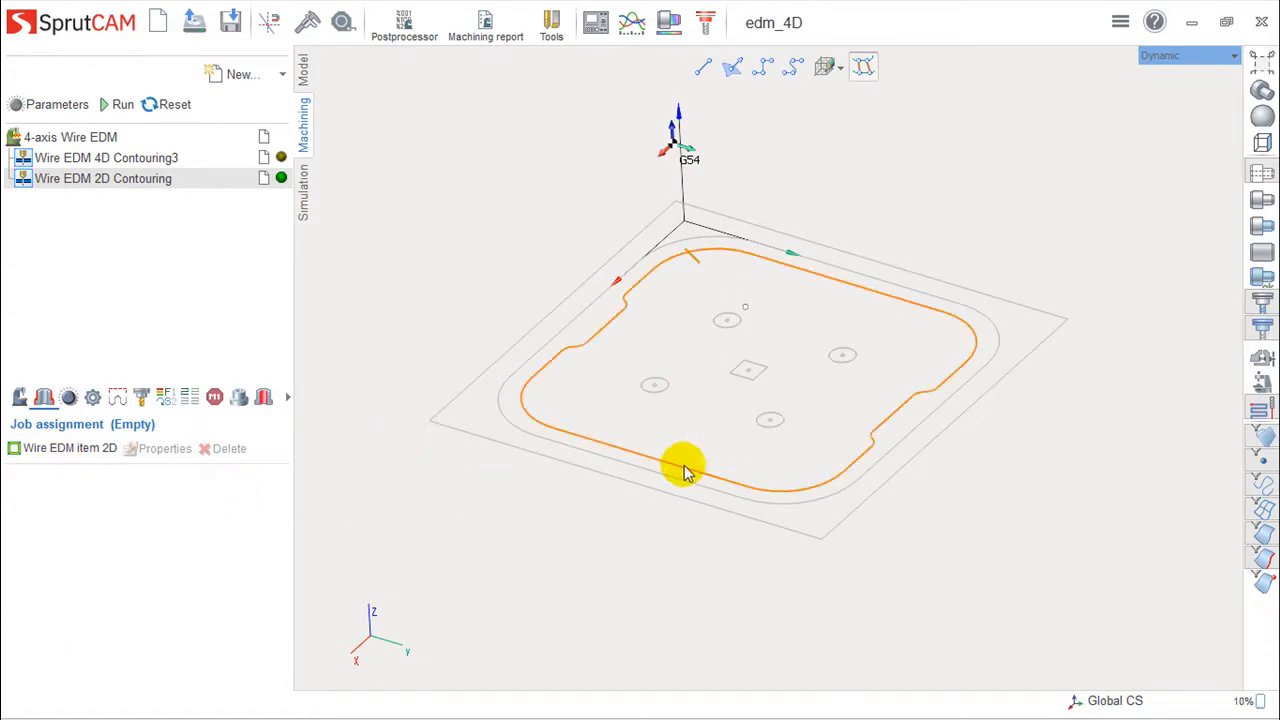
left_click(603, 452)
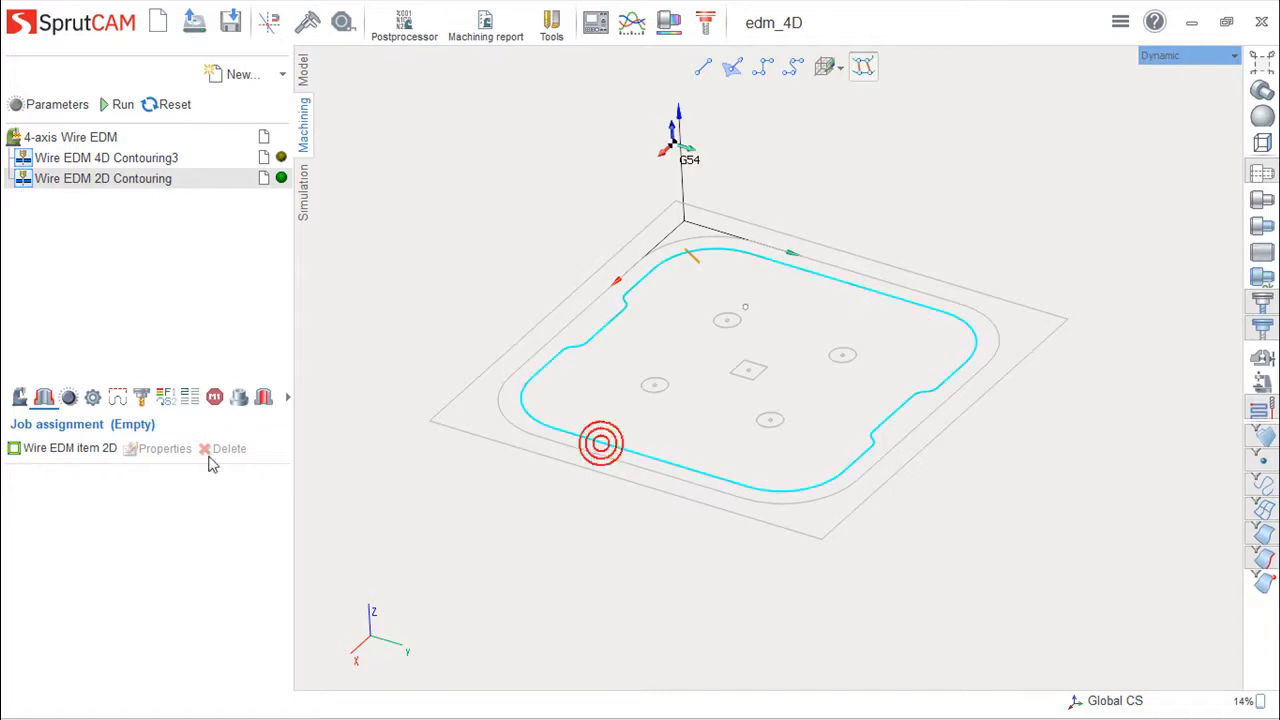
left_click(52, 449)
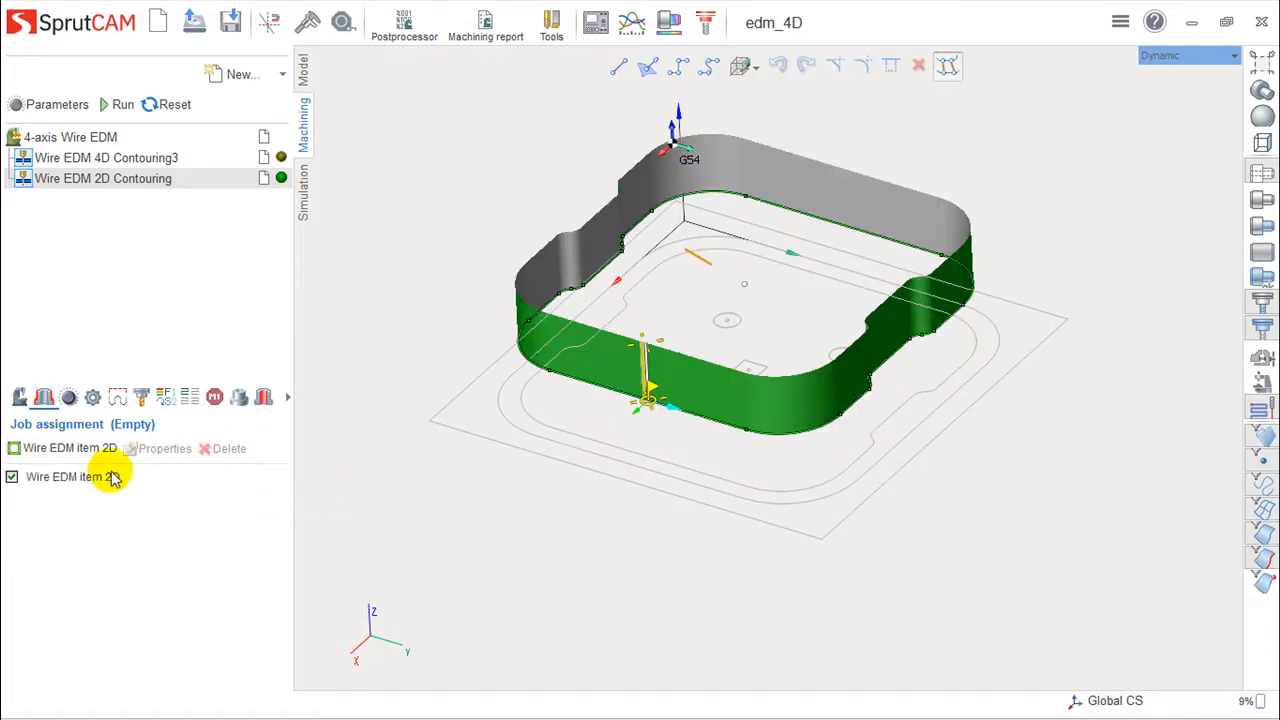
Examine the 2D item's properties, including top level, arc interpolation, taper and corner rolling, and close them
right_click_drag(837, 340, 796, 372)
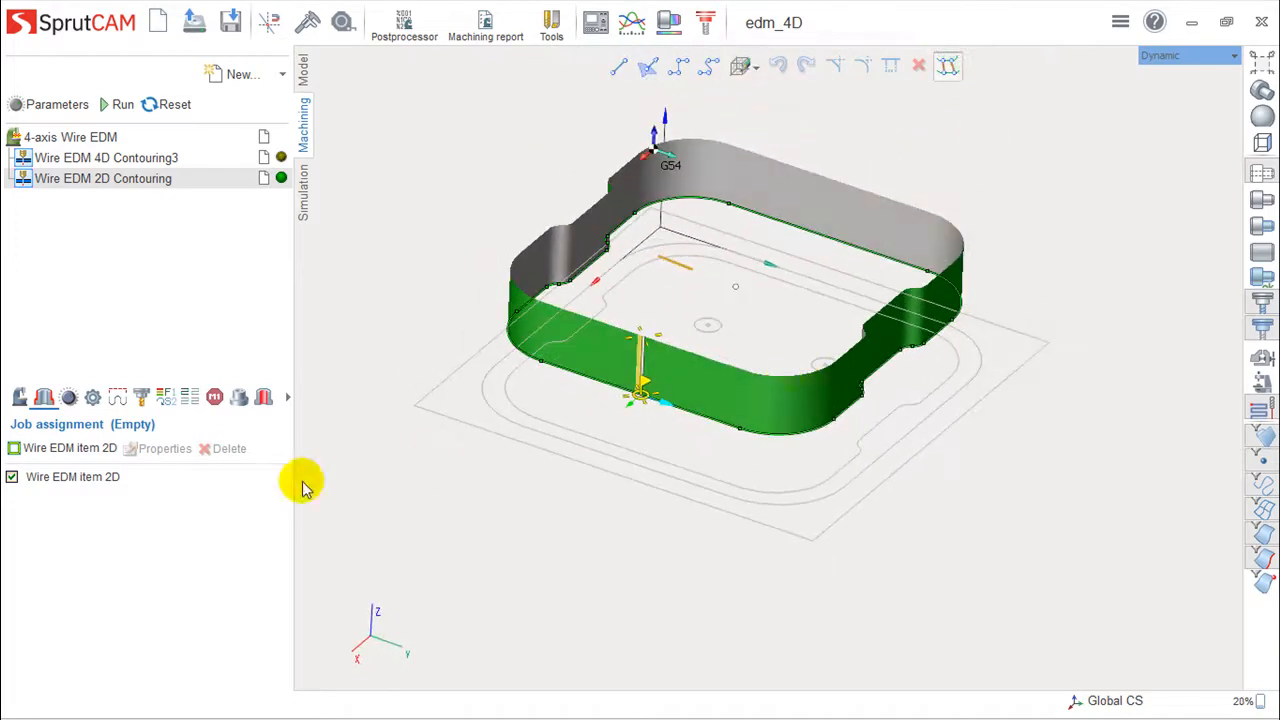
double_click(61, 479)
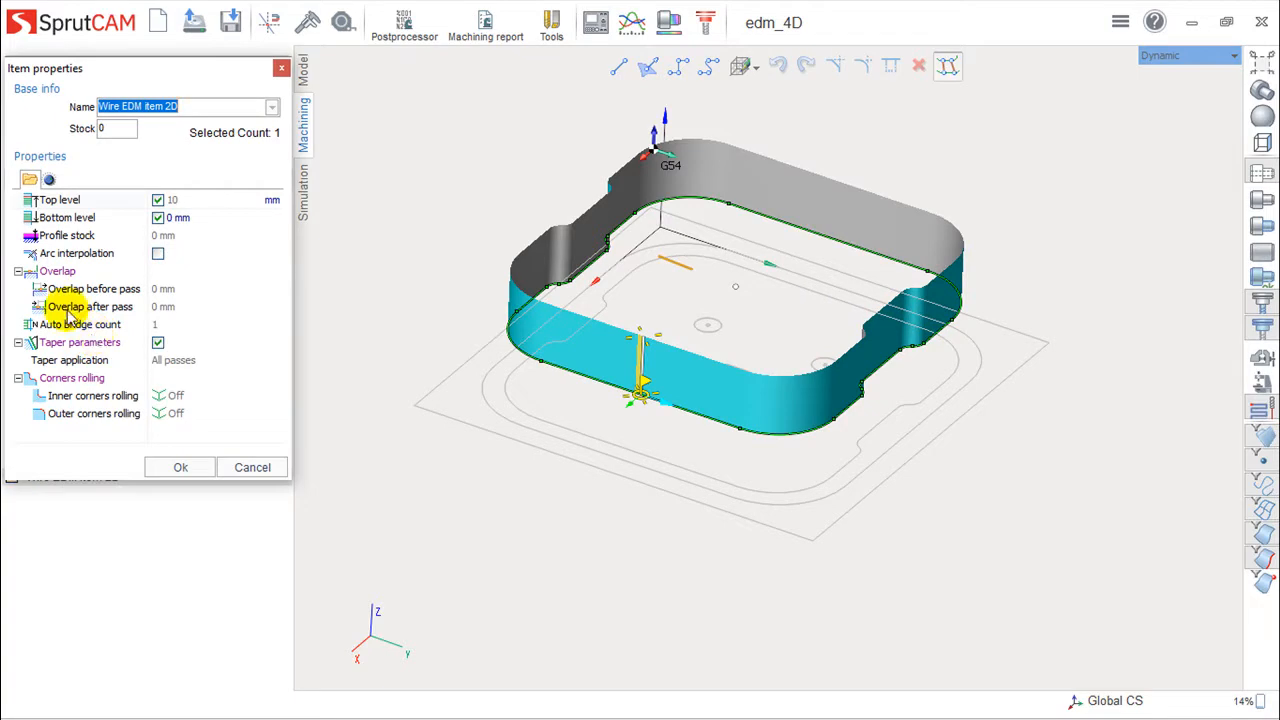
left_click(158, 200)
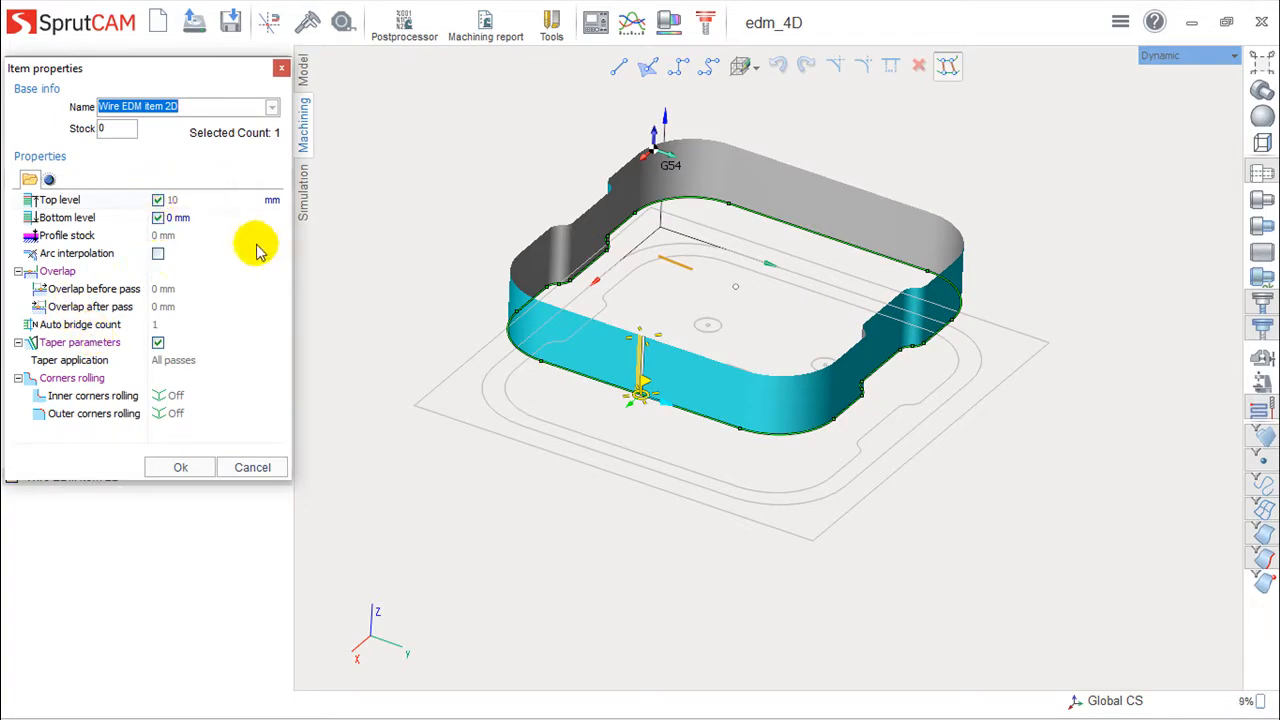
left_click(159, 254)
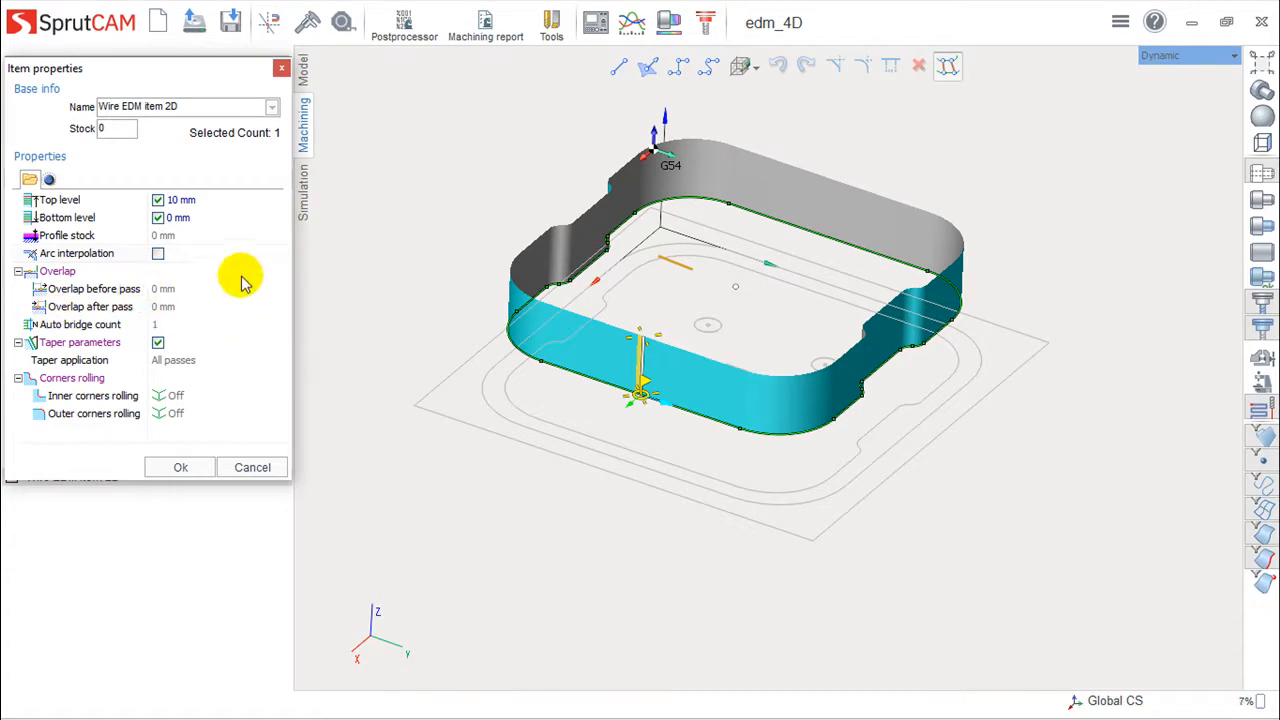
left_click(158, 344)
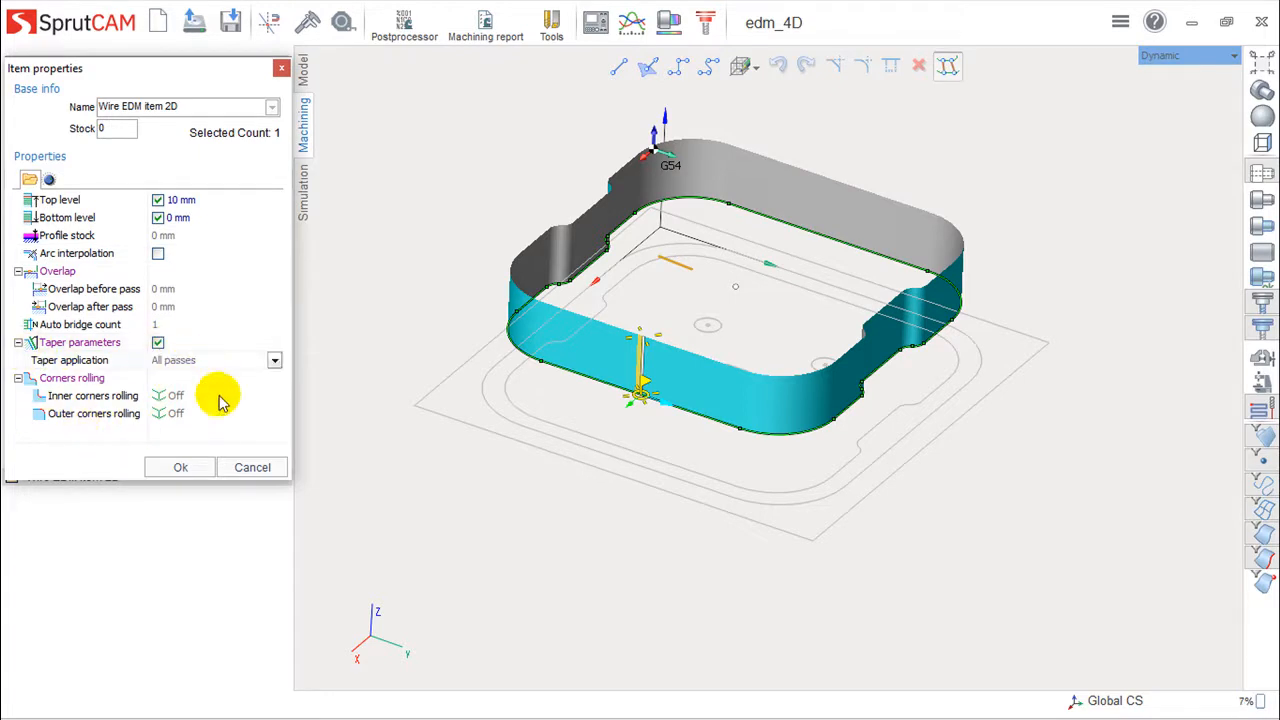
left_click(181, 467)
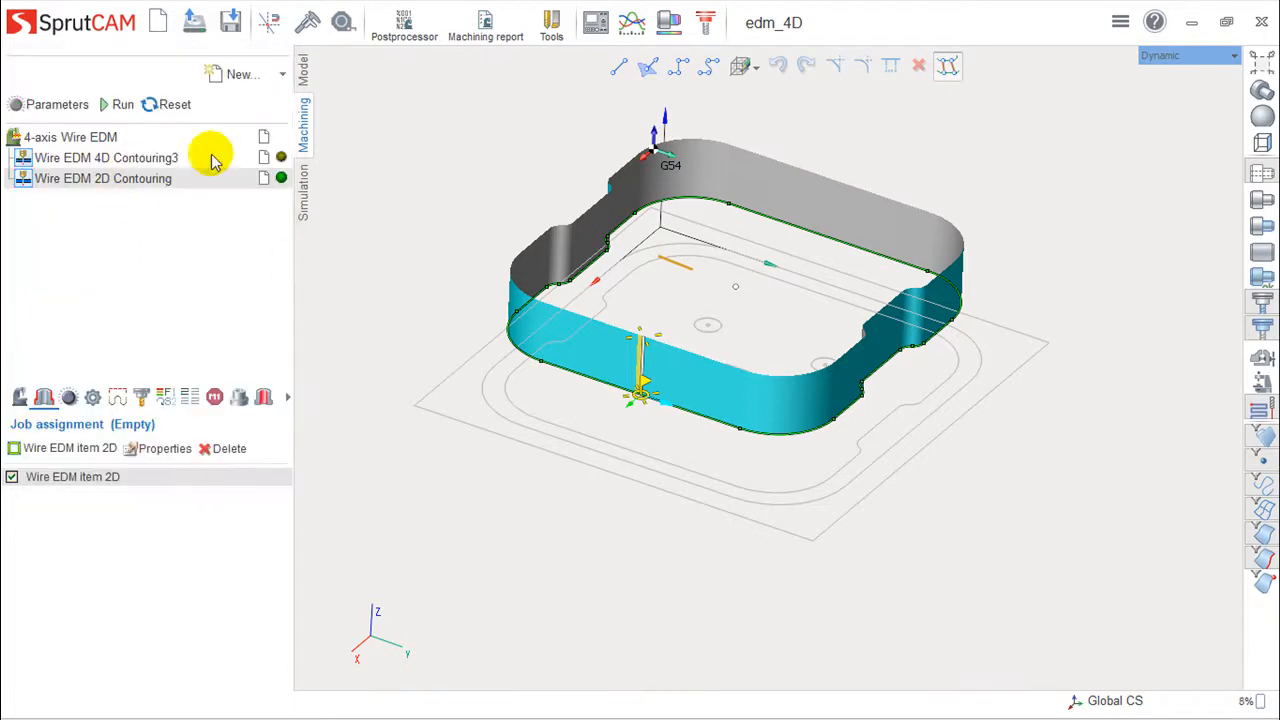
Calculate the Wire EDM 2D Contouring toolpath and run its machining simulation
left_click(122, 105)
scroll(730, 370, "up", 4)
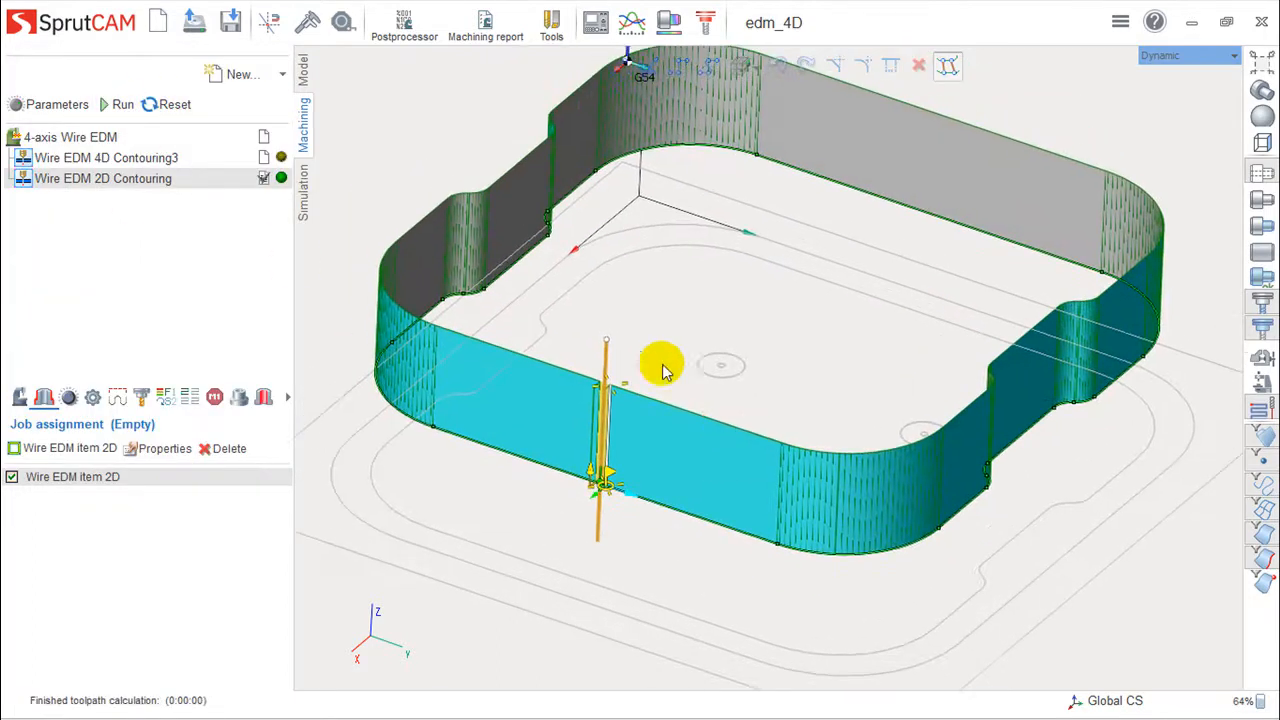
left_click(304, 190)
scroll(525, 337, "down", 3)
mouse_move(666, 343)
middle_mouse_down()
mouse_move(650, 294)
mouse_move(667, 339)
middle_mouse_up()
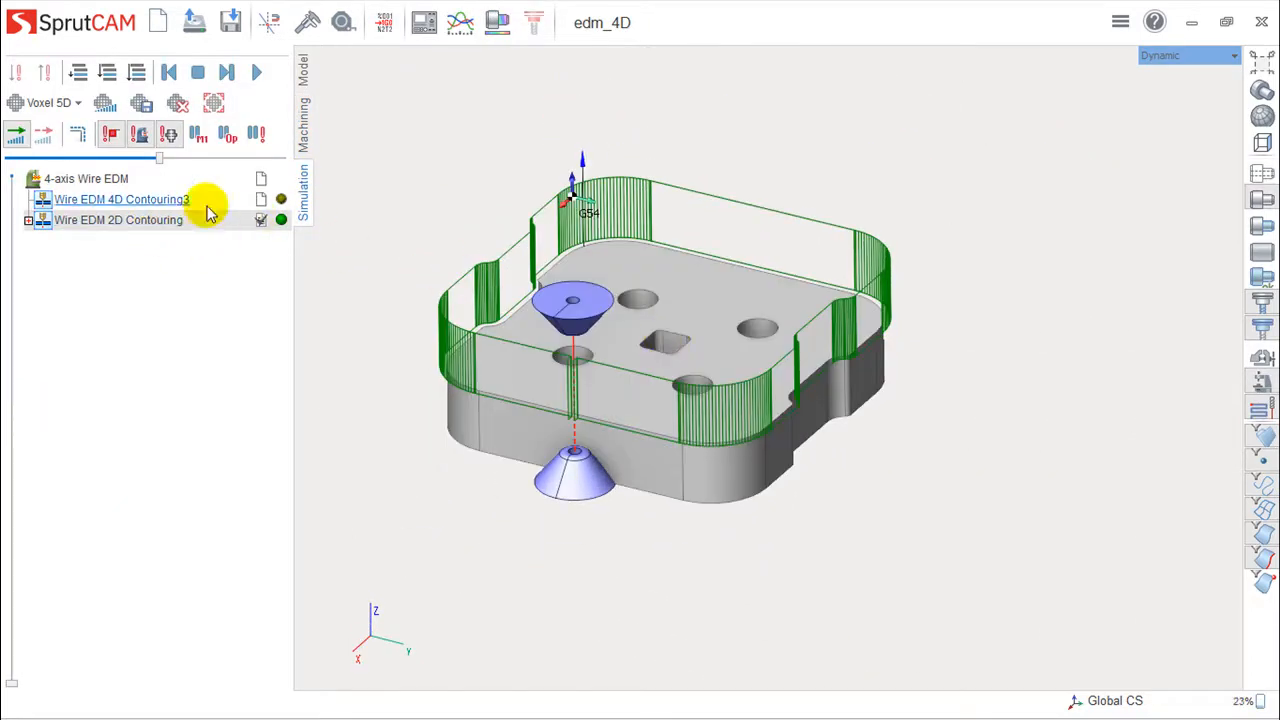
left_click(259, 76)
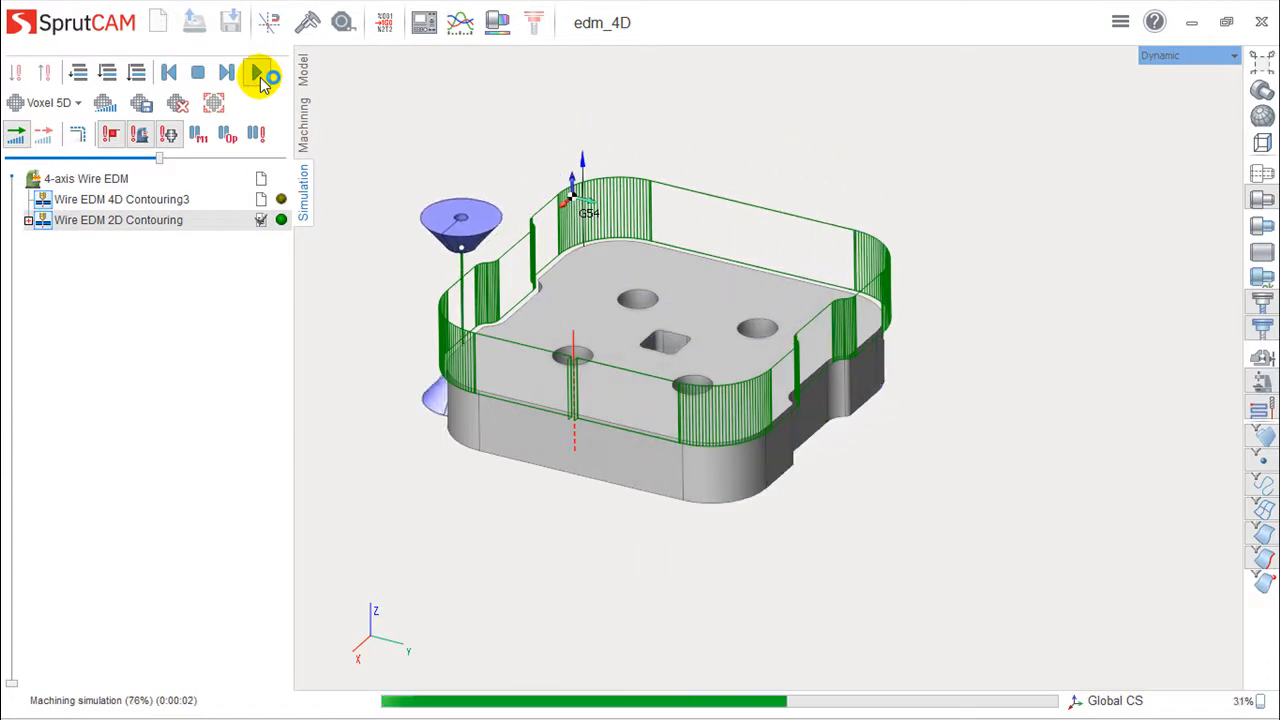
Return to the machining setup and delete the Wire EDM item 2D from the 2D Contouring job assignment
left_click(303, 140)
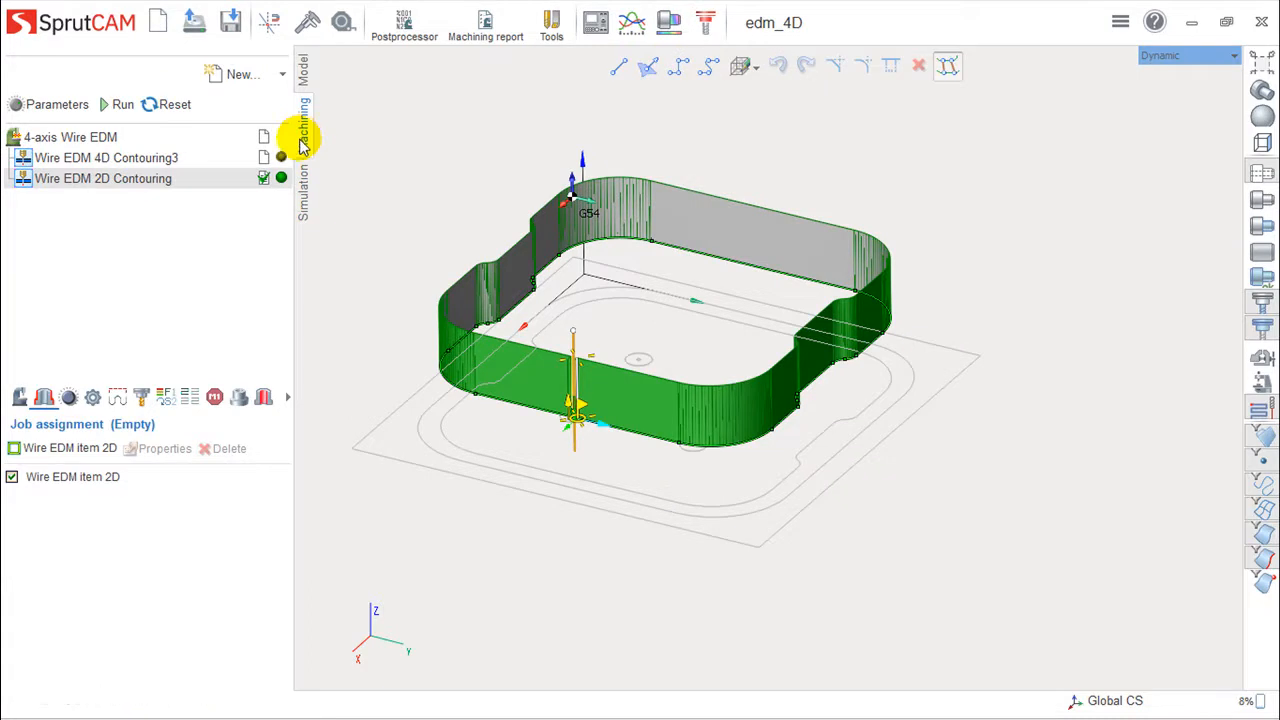
left_click(95, 480)
left_click(224, 450)
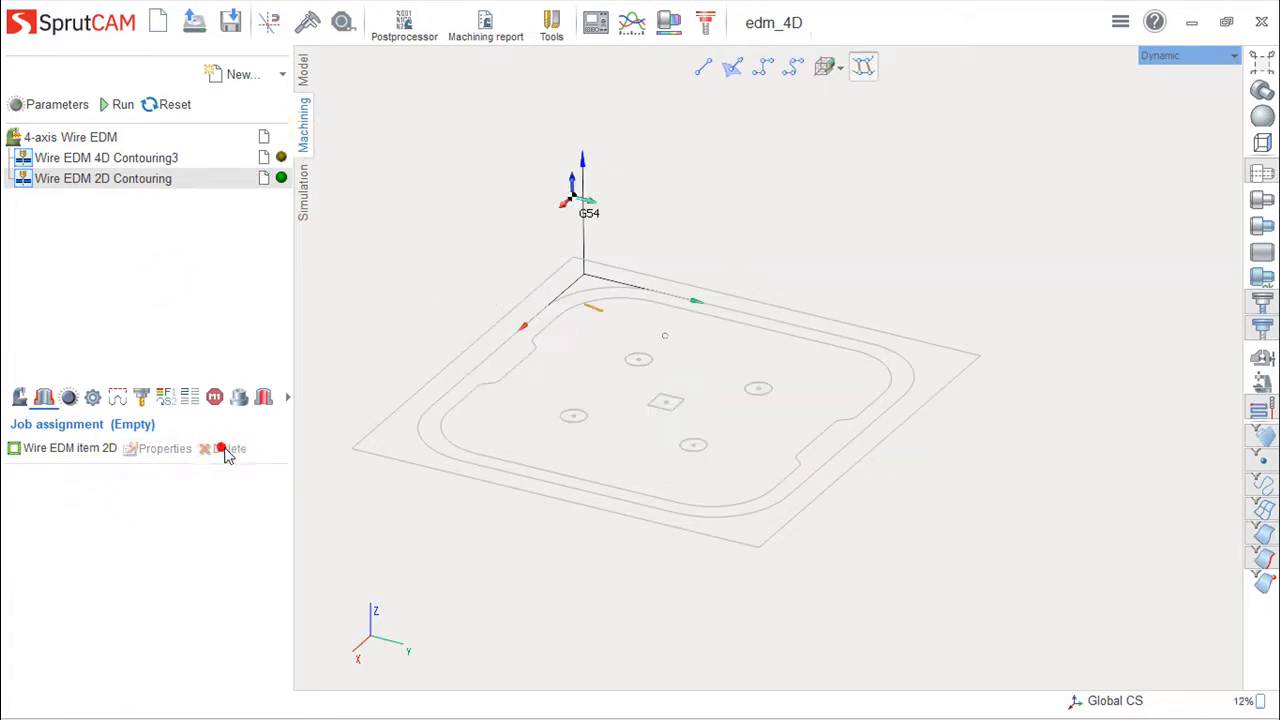
Try the Only Cuts NC format in the Wire EDM 4D Contouring3 parameters, restore Cuts and Arcs, and accept the parameters
left_click(120, 163)
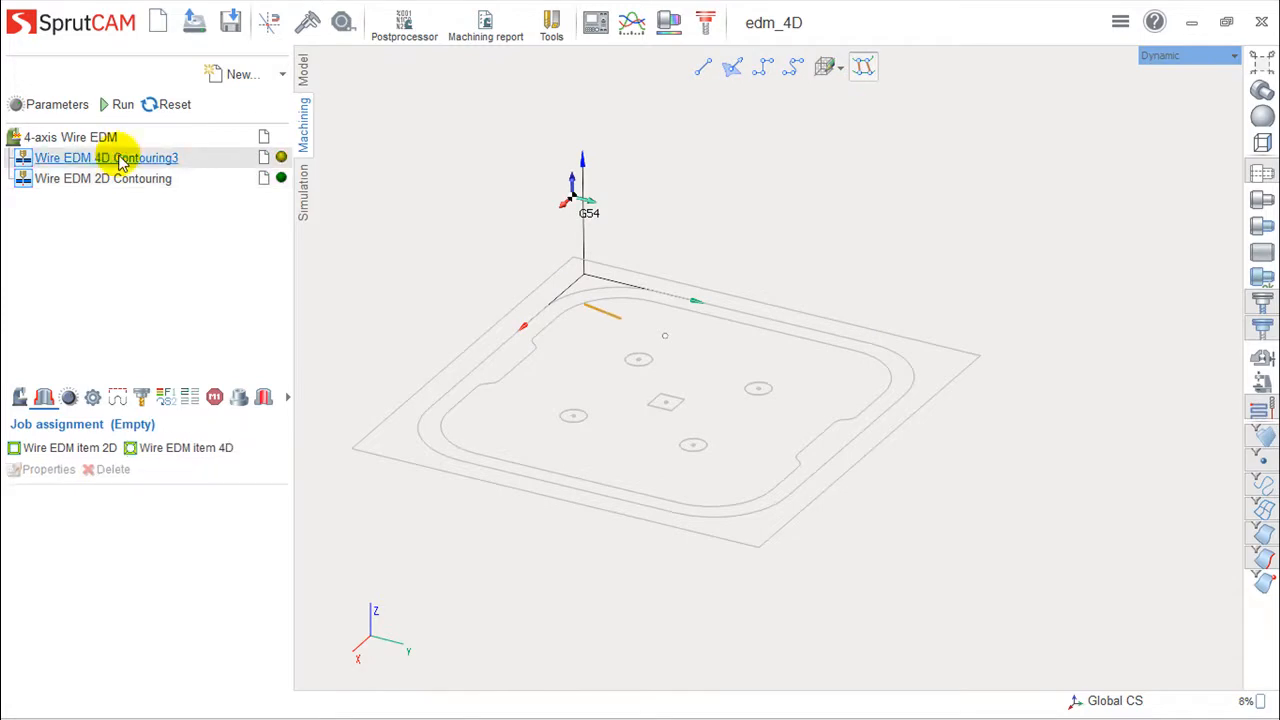
double_click(120, 163)
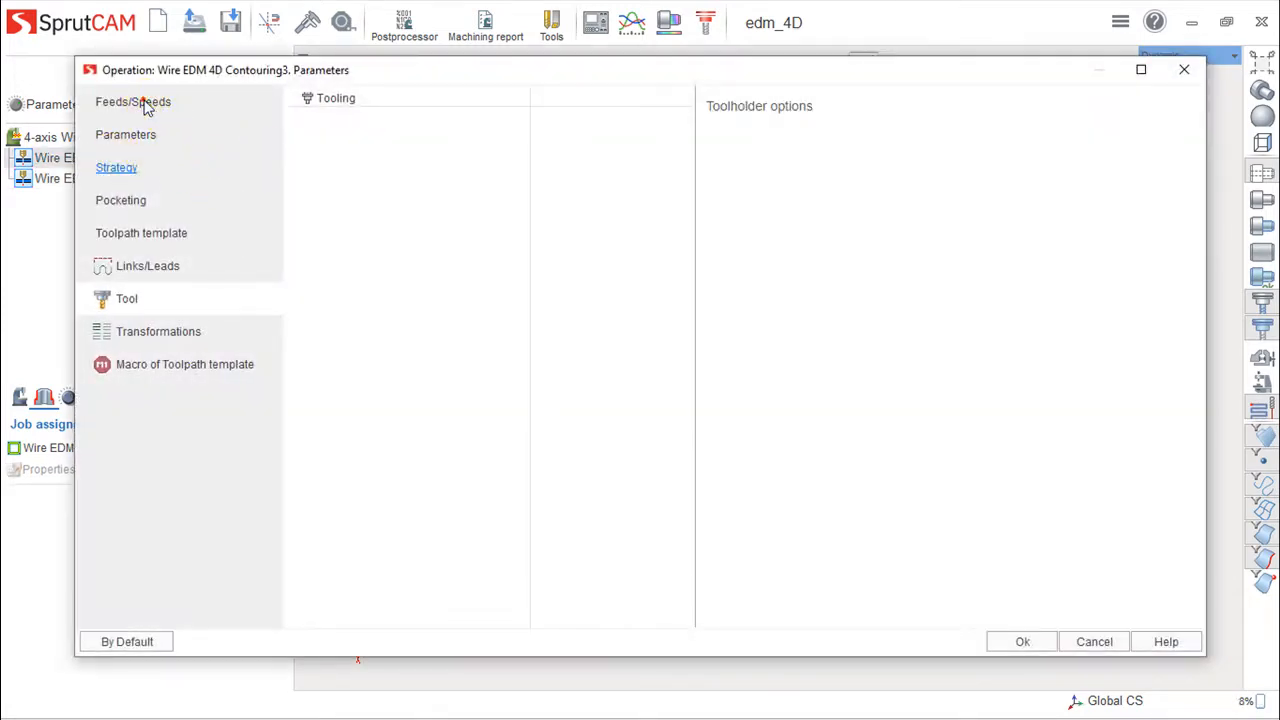
left_click(146, 104)
left_click(136, 140)
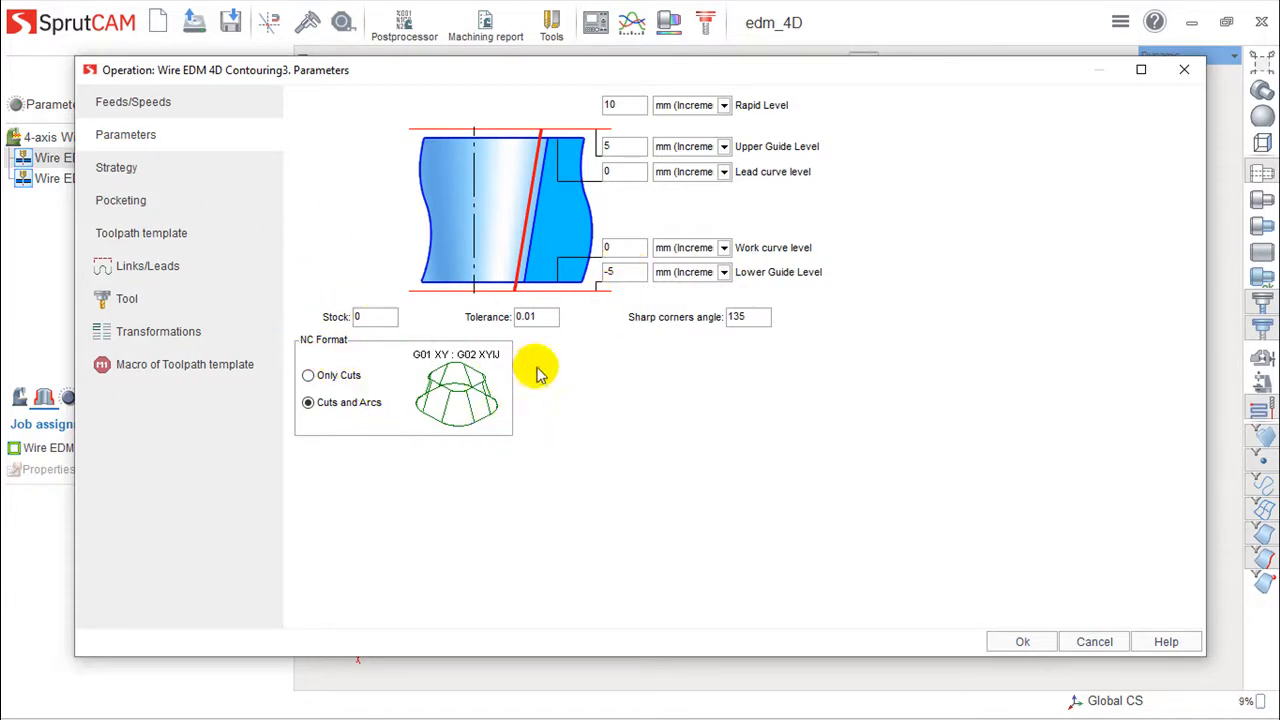
left_click(333, 379)
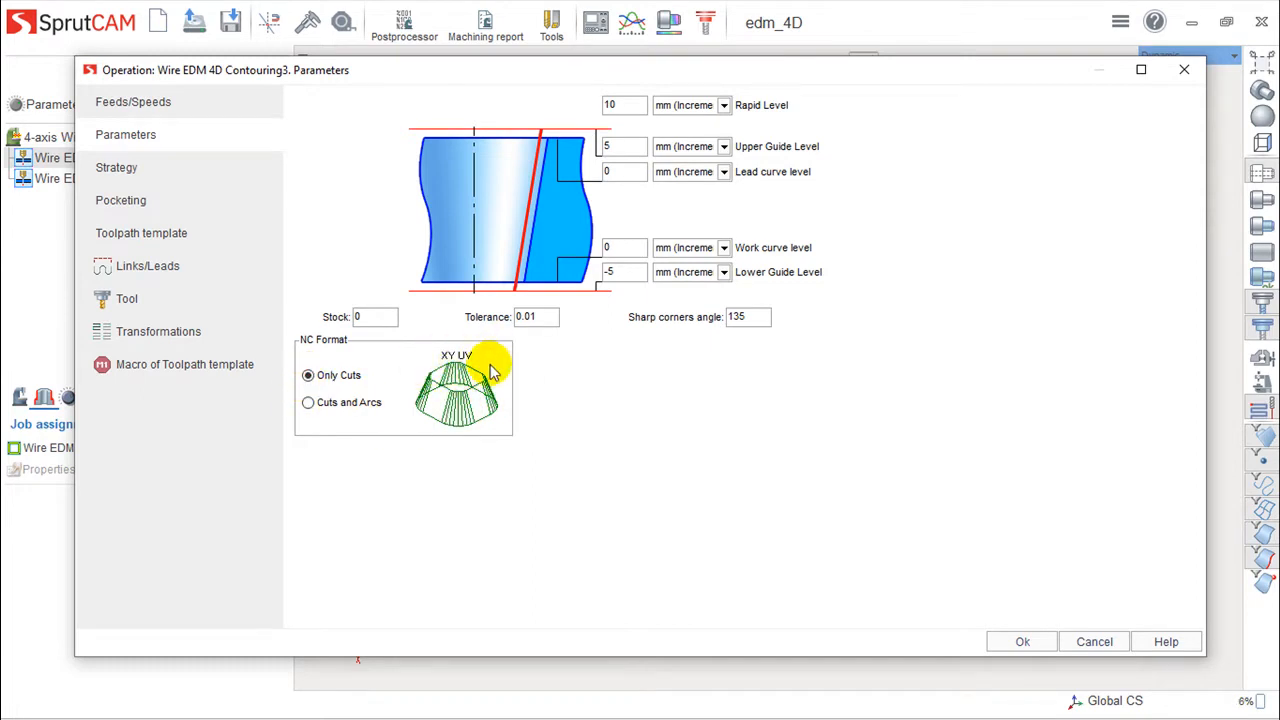
left_click(310, 403)
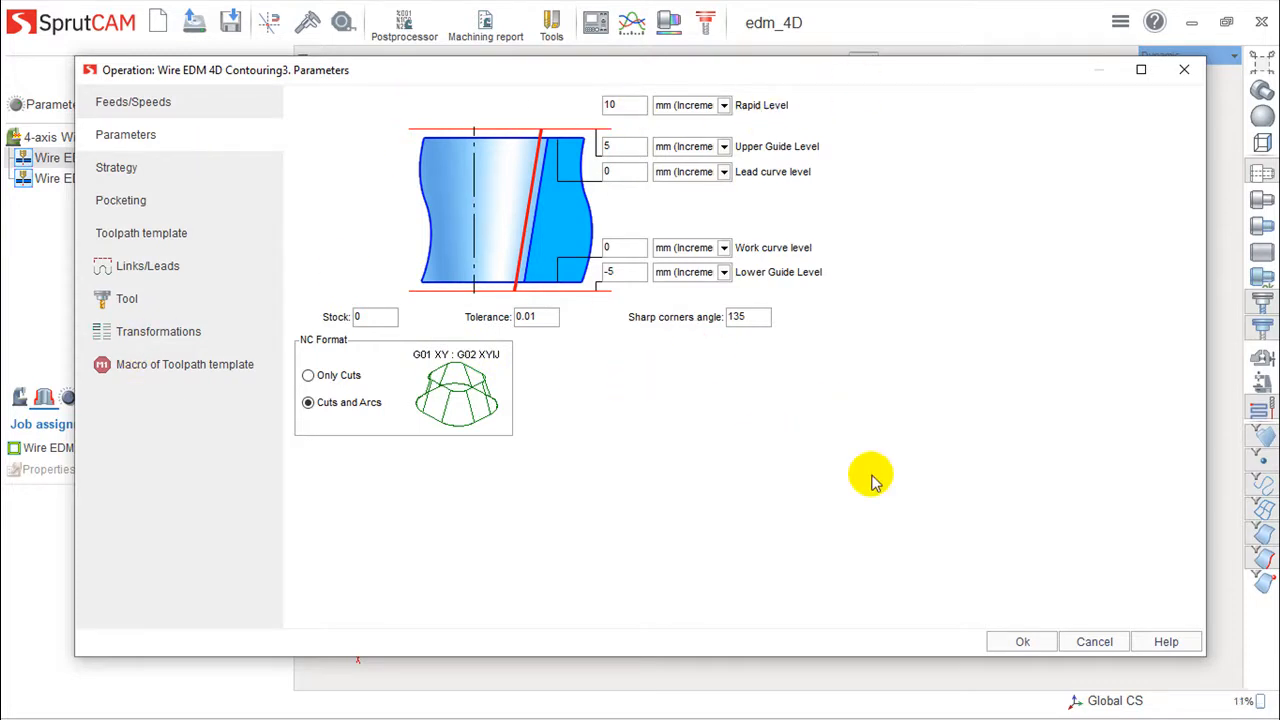
left_click(1022, 642)
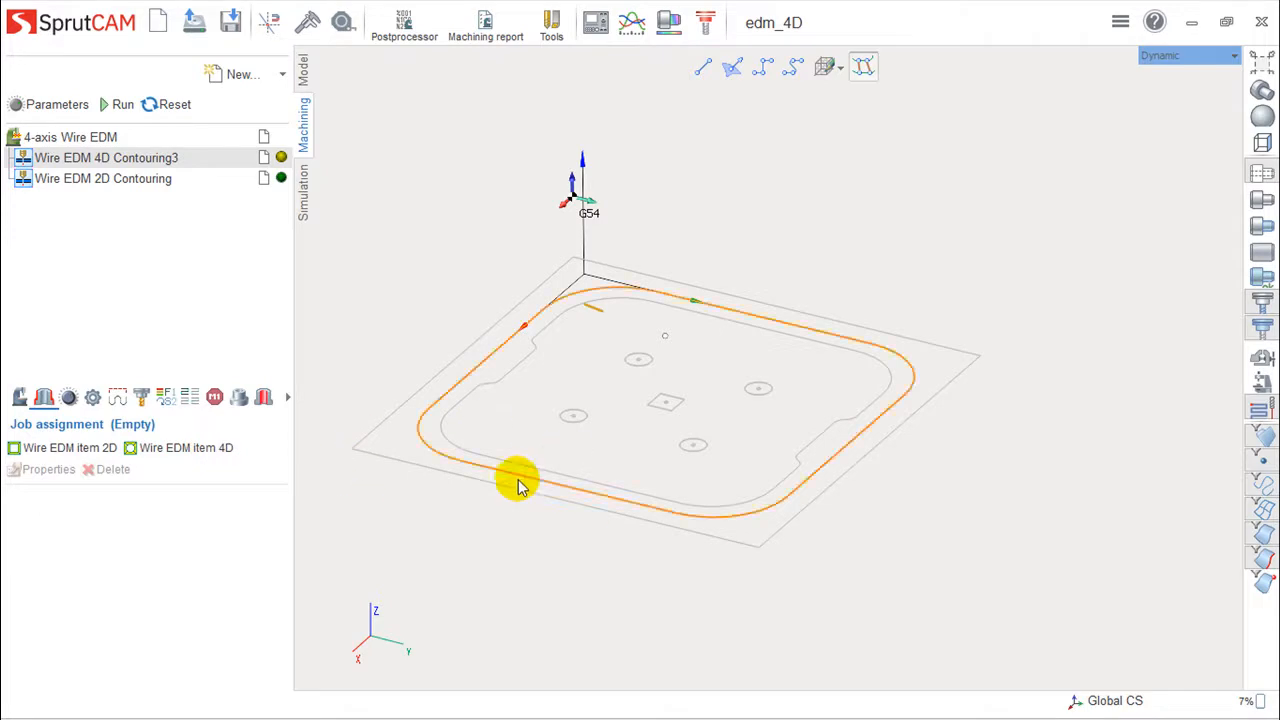
Select the outer rounded contour and the inner notched contour and add them to the job assignment as a Wire EDM item 4D
left_click(479, 468)
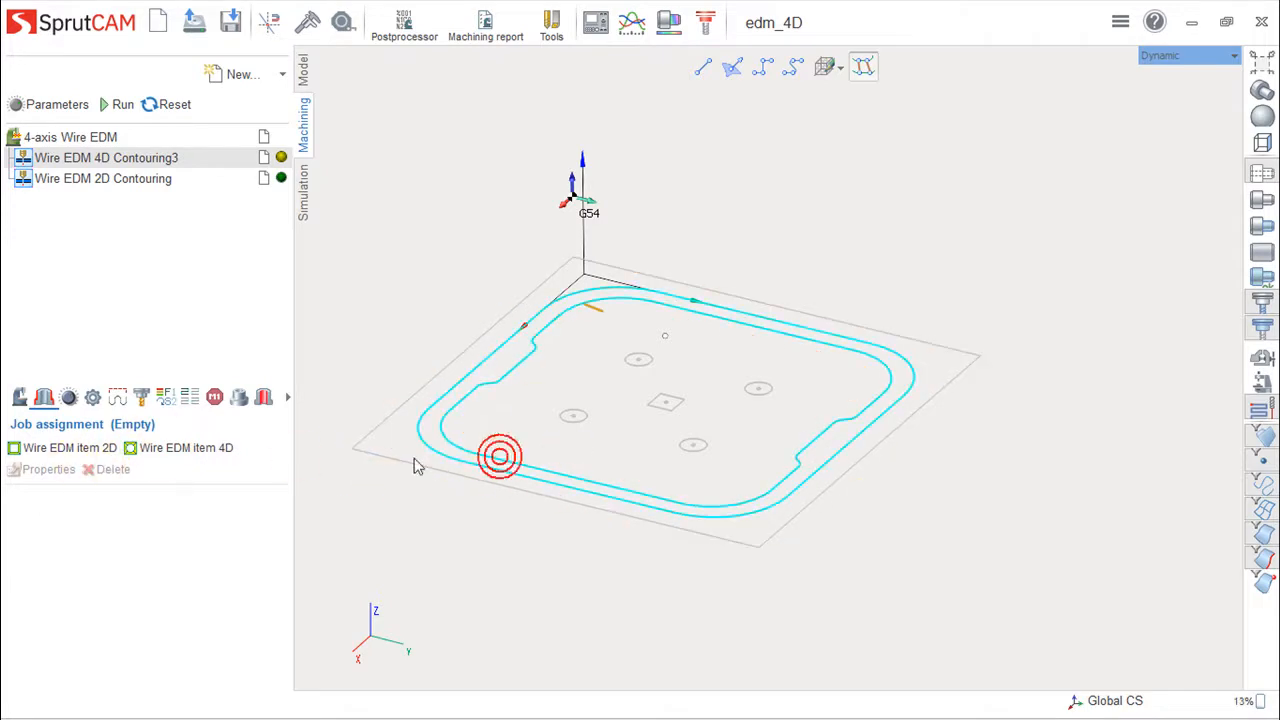
left_click(166, 451)
middle_click_drag(625, 449, 617, 514)
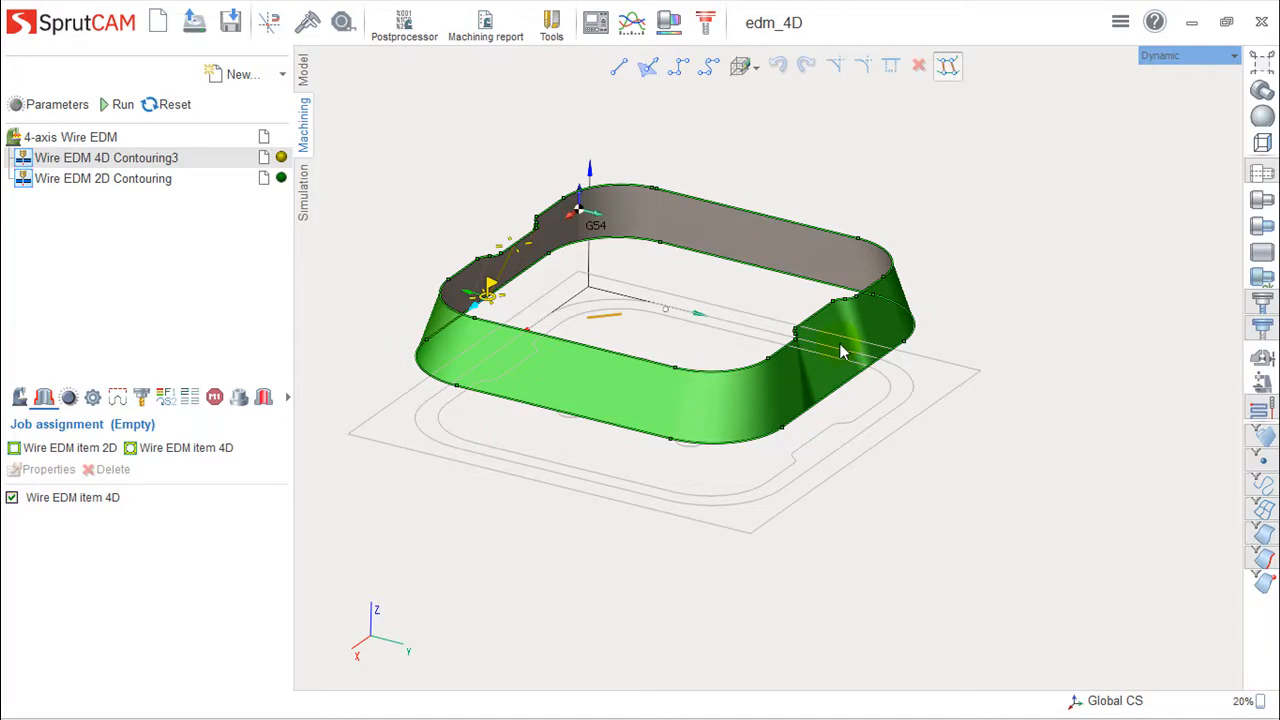
Set the top level of the Wire EDM item 4D to 50 mm
double_click(73, 497)
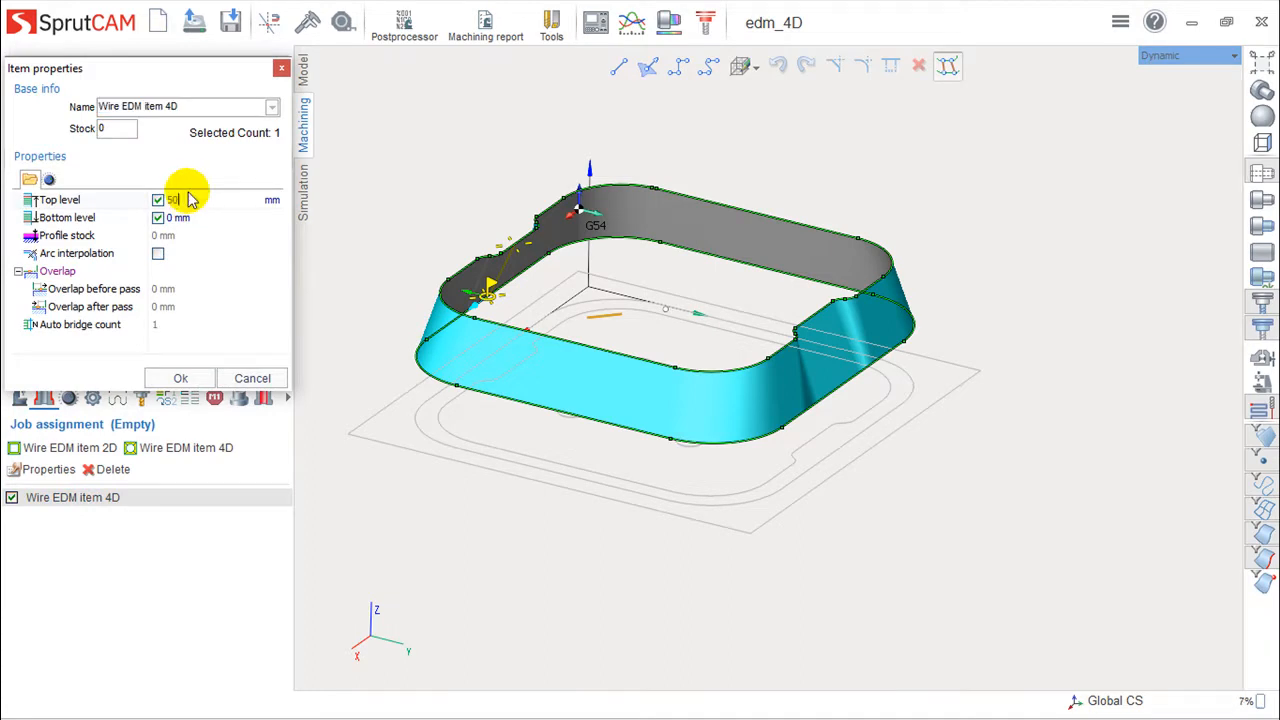
left_click(163, 379)
scroll(491, 379, "down", 3)
middle_click_drag(563, 340, 637, 432)
mouse_move(637, 432)
middle_mouse_down()
mouse_move(630, 562)
mouse_move(640, 514)
mouse_move(594, 437)
mouse_move(671, 429)
mouse_move(637, 423)
middle_mouse_up()
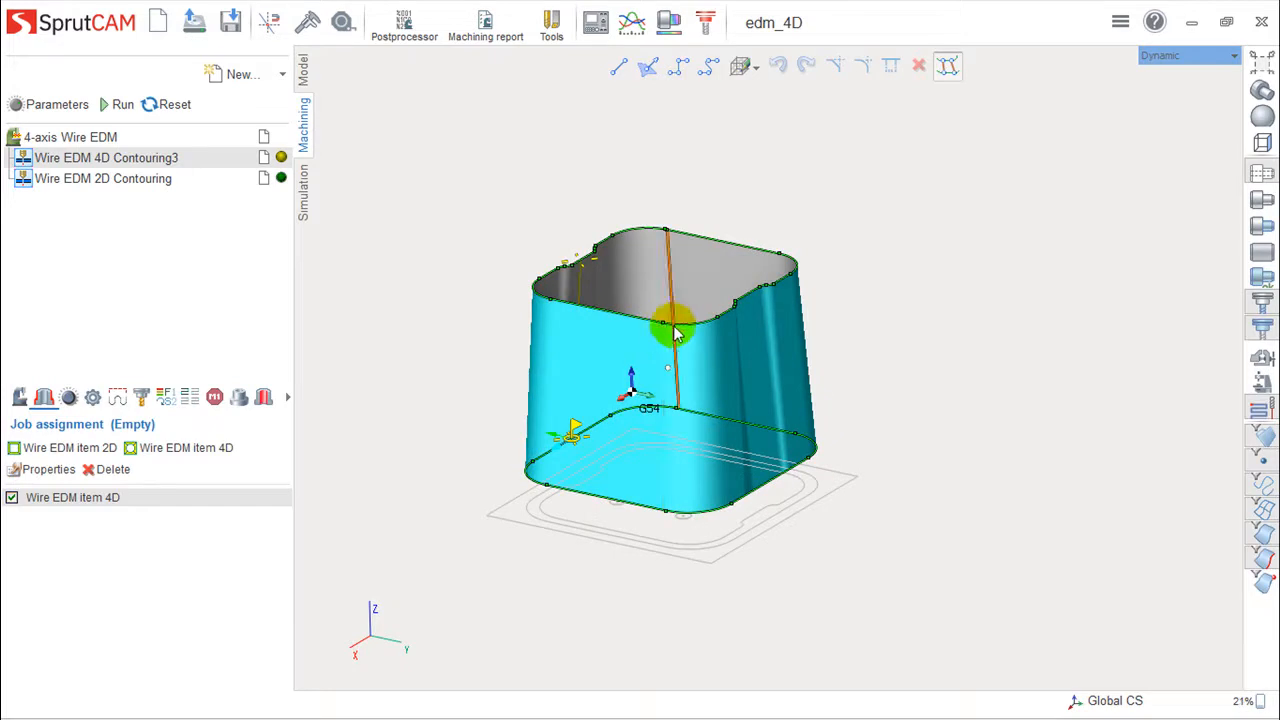
Calculate the 4D contouring toolpath for the raised item and inspect it around the part in the simulation view
left_click(118, 105)
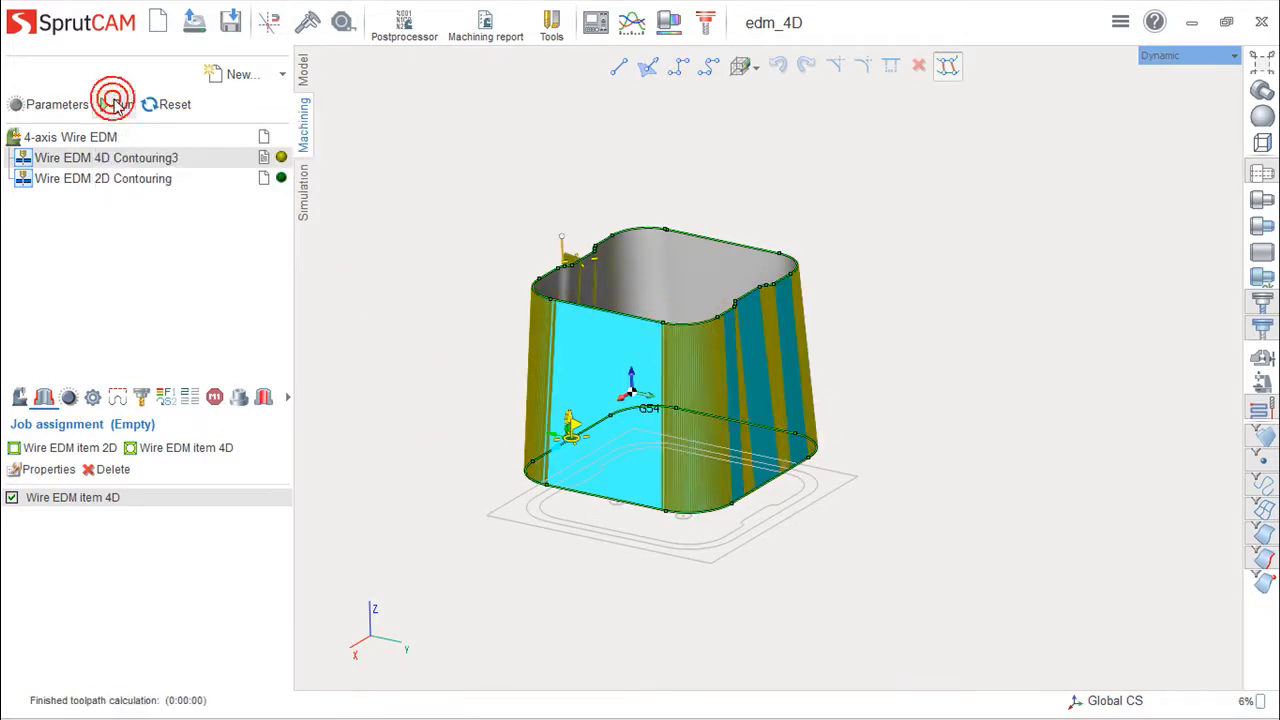
left_click(304, 196)
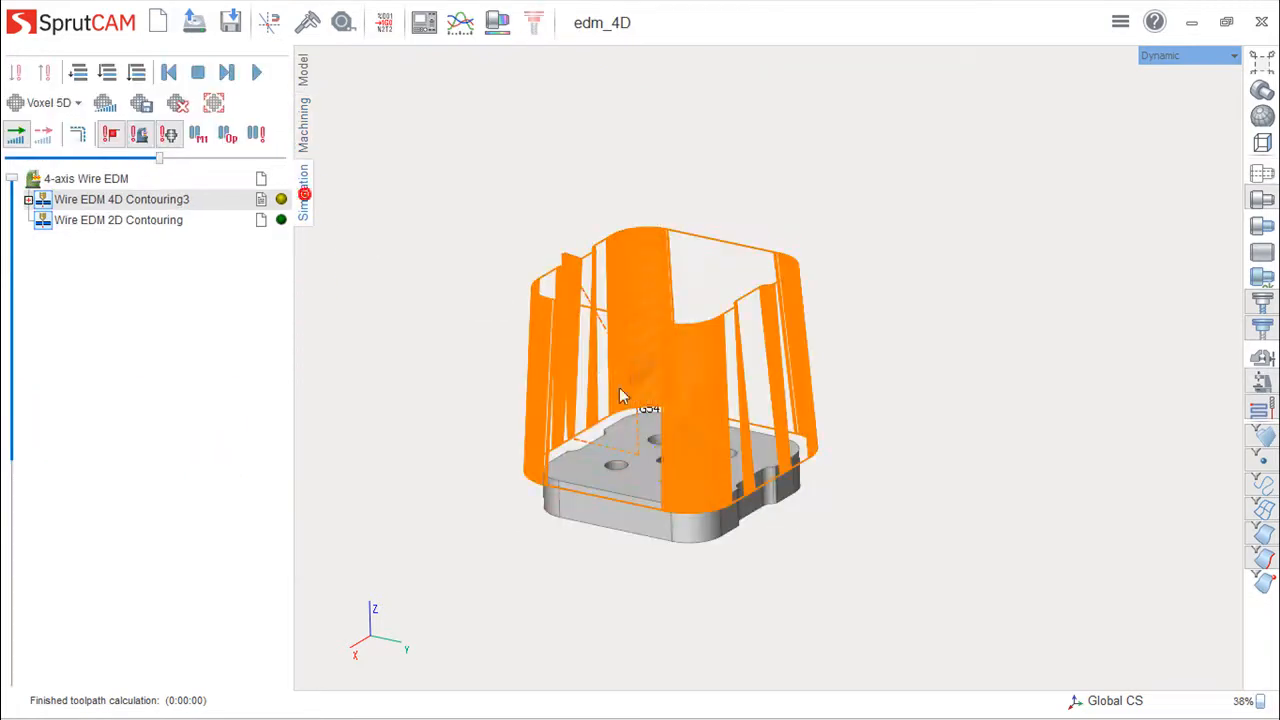
scroll(609, 464, "up", 1)
right_click_drag(584, 463, 581, 497)
right_click_drag(596, 452, 585, 372)
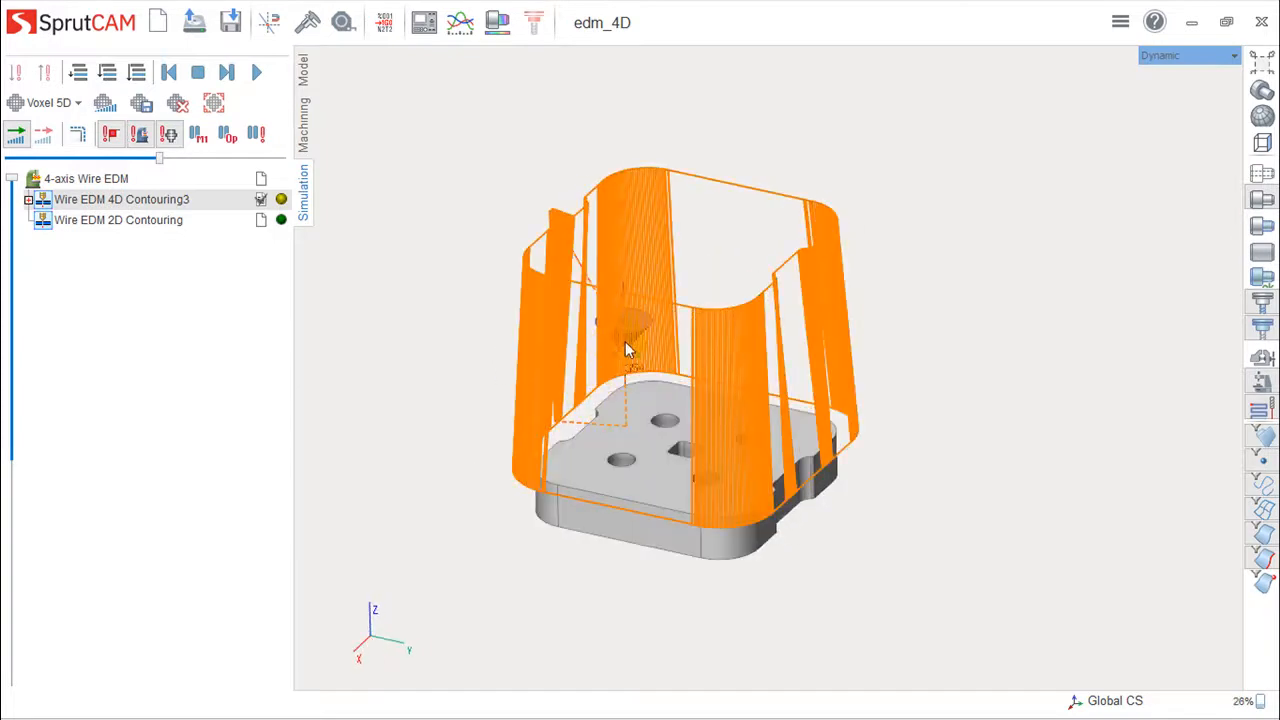
right_click_drag(689, 414, 293, 270)
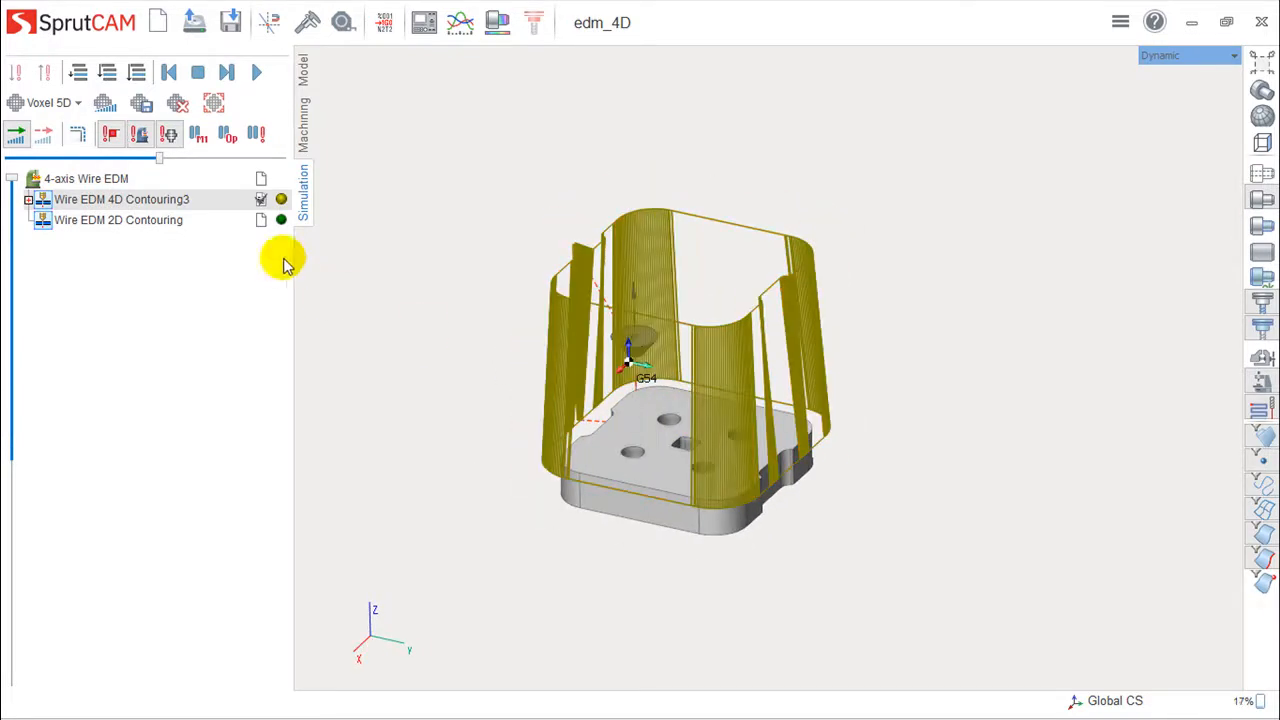
Return to the machining setup and set the top level of the Wire EDM item 4D to 10 mm
left_click(305, 130)
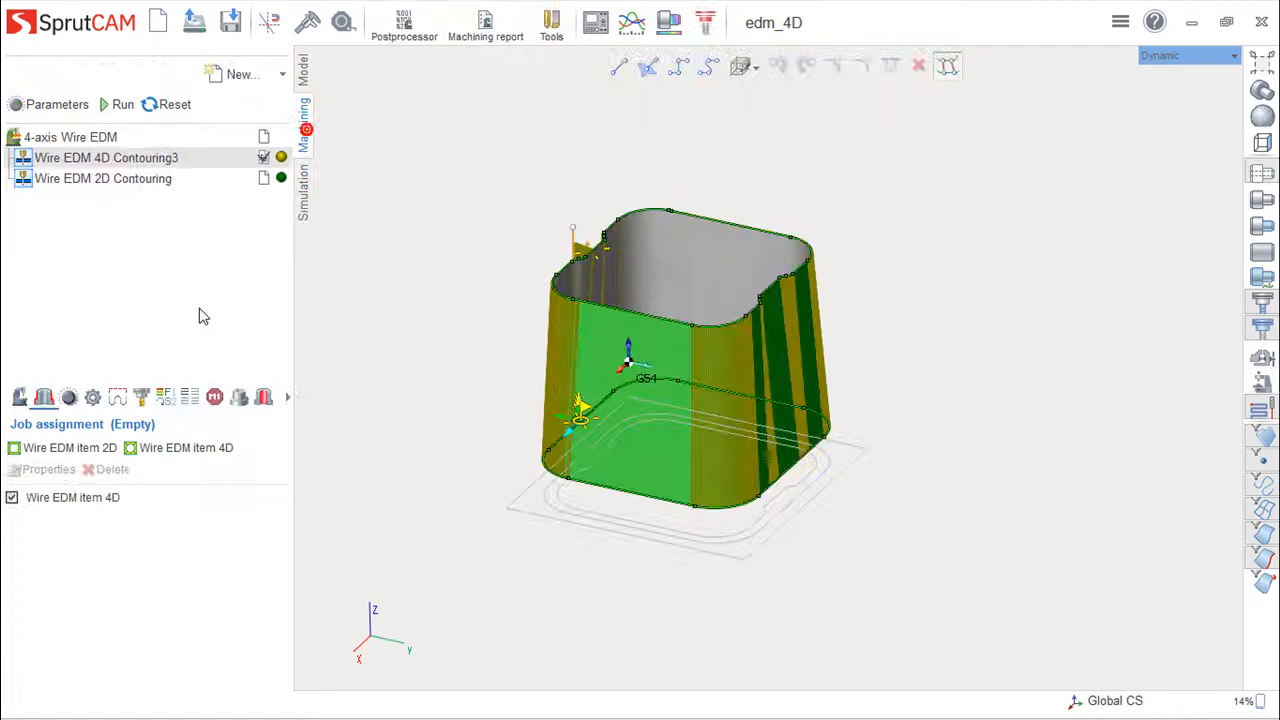
double_click(95, 502)
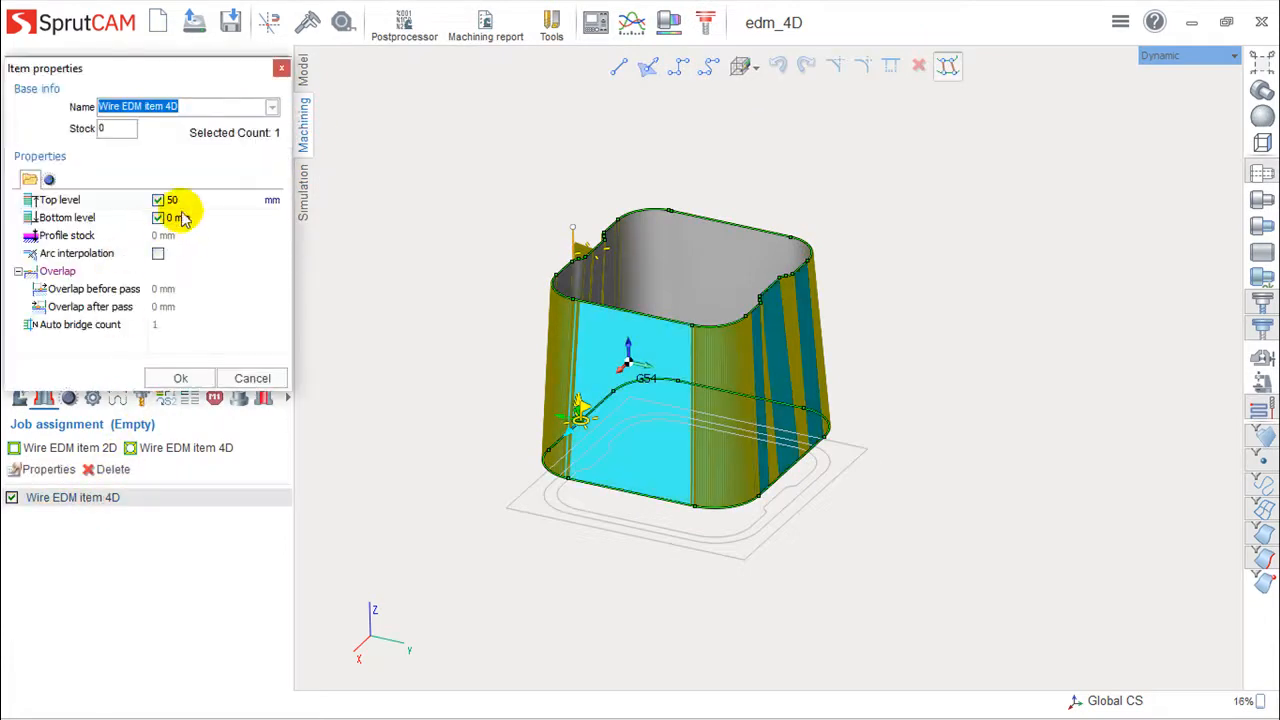
left_click(196, 198)
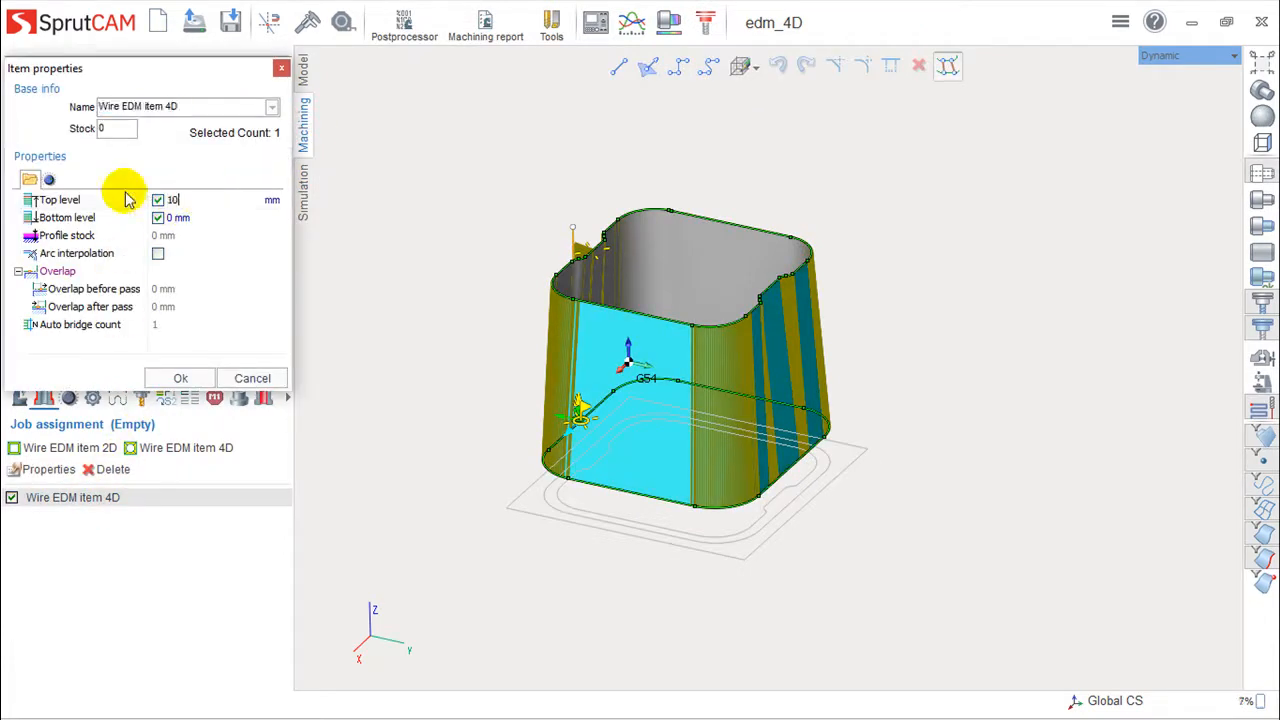
left_click(181, 378)
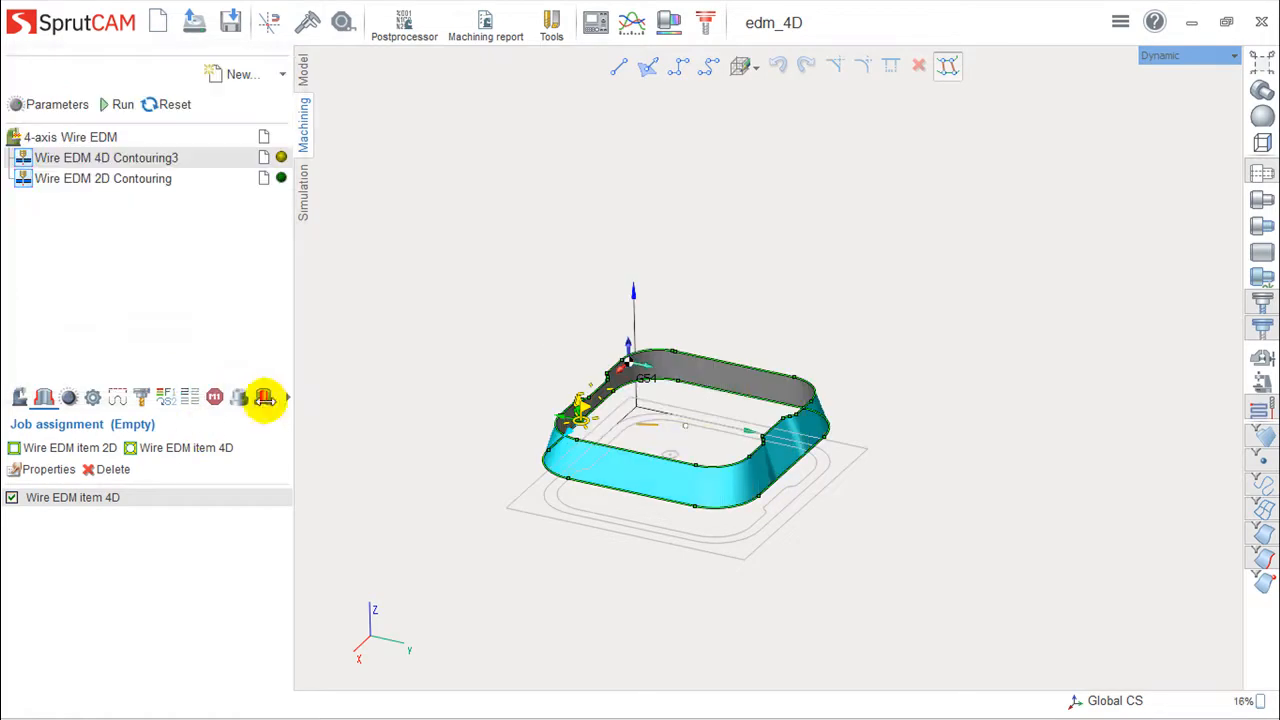
Try to run the machining simulation of the 4D contouring operation without recalculating its toolpath
left_click(304, 200)
mouse_move(677, 421)
middle_mouse_down()
mouse_move(680, 402)
mouse_move(763, 404)
mouse_move(849, 381)
mouse_move(677, 421)
mouse_move(651, 374)
mouse_move(663, 417)
middle_mouse_up()
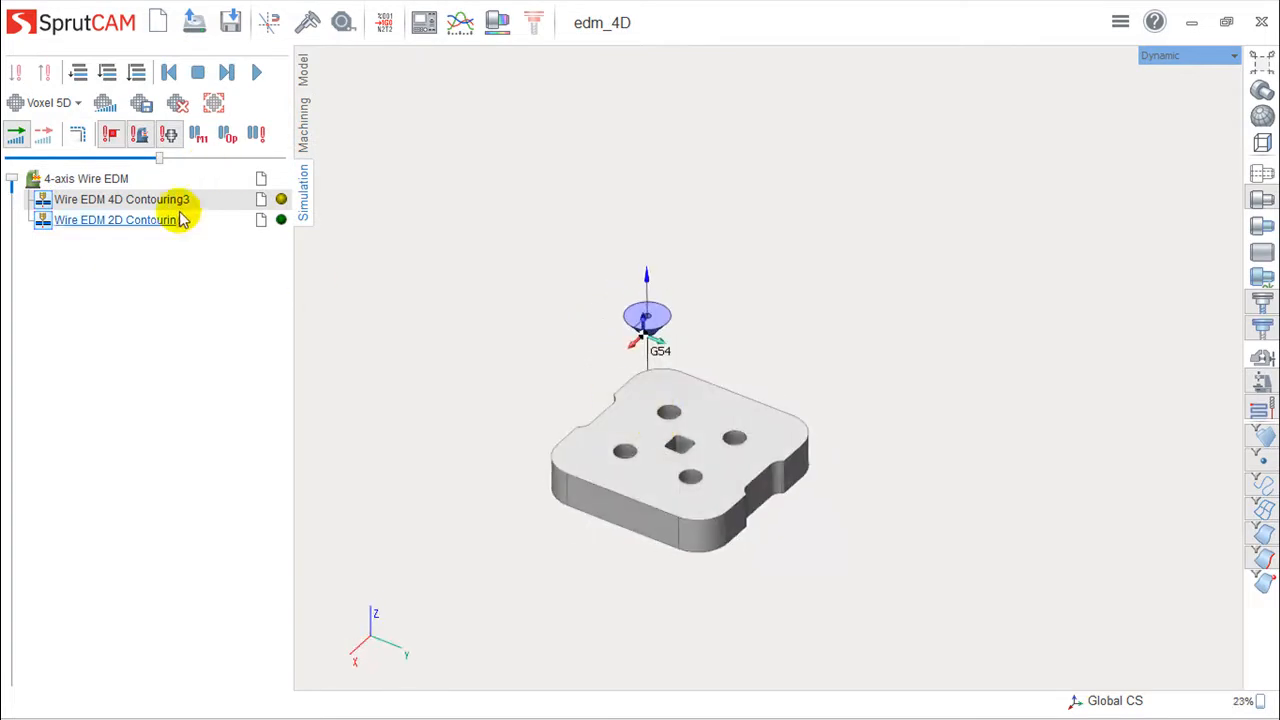
left_click(257, 74)
scroll(704, 417, "up", 6)
middle_click_drag(697, 424, 797, 360)
scroll(724, 406, "down", 3)
middle_click_drag(797, 362, 823, 350)
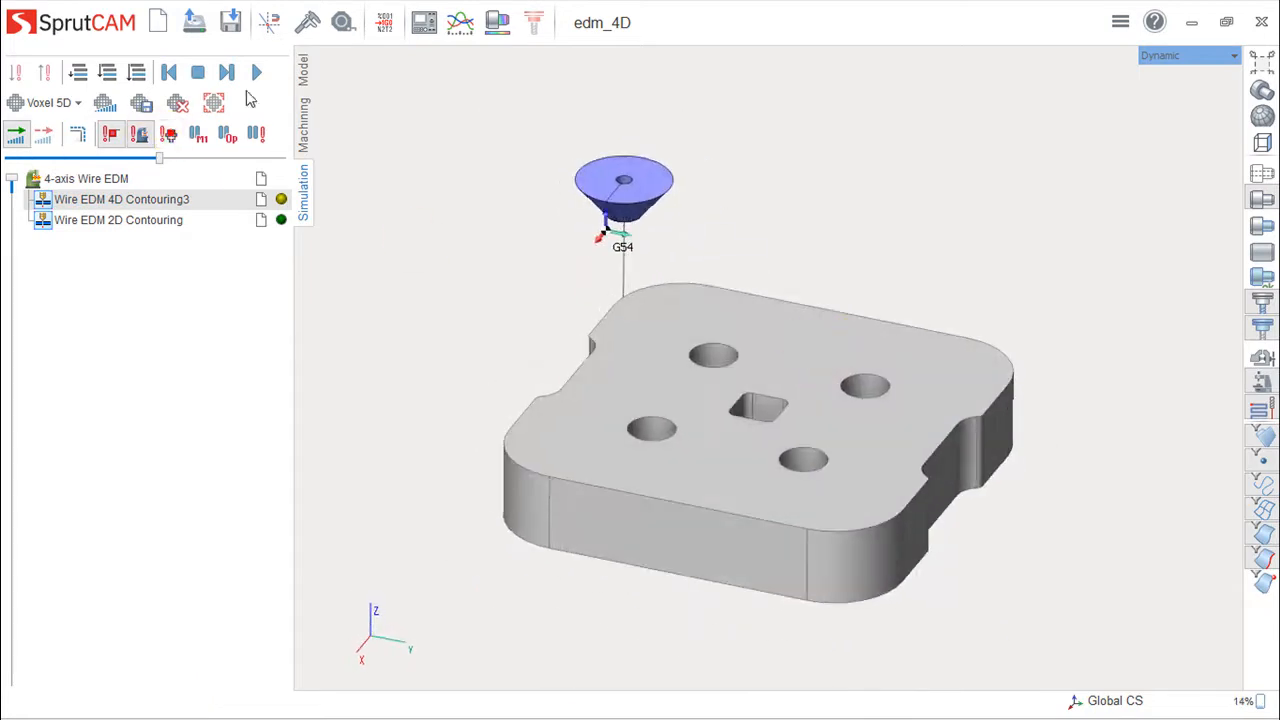
left_click(257, 74)
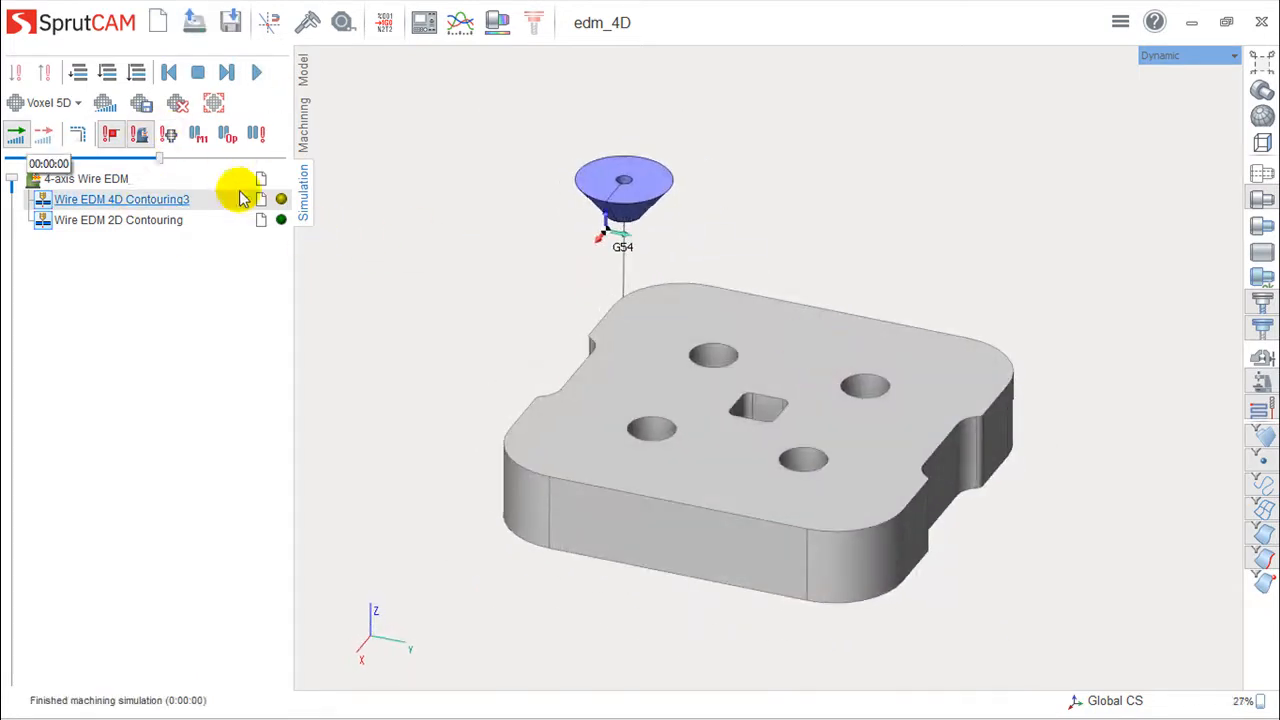
Recalculate the Wire EDM 4D Contouring3 toolpath, run its machining simulation and inspect the wire path around the part
left_click(300, 148)
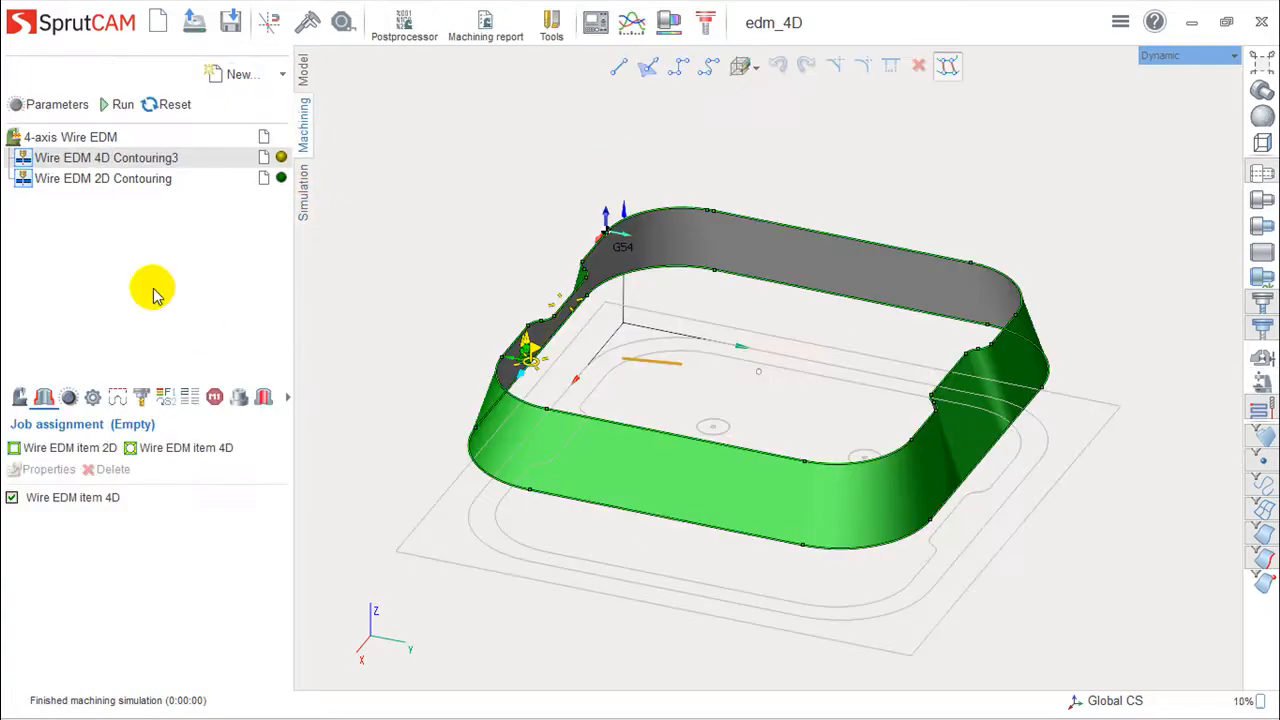
left_click(118, 104)
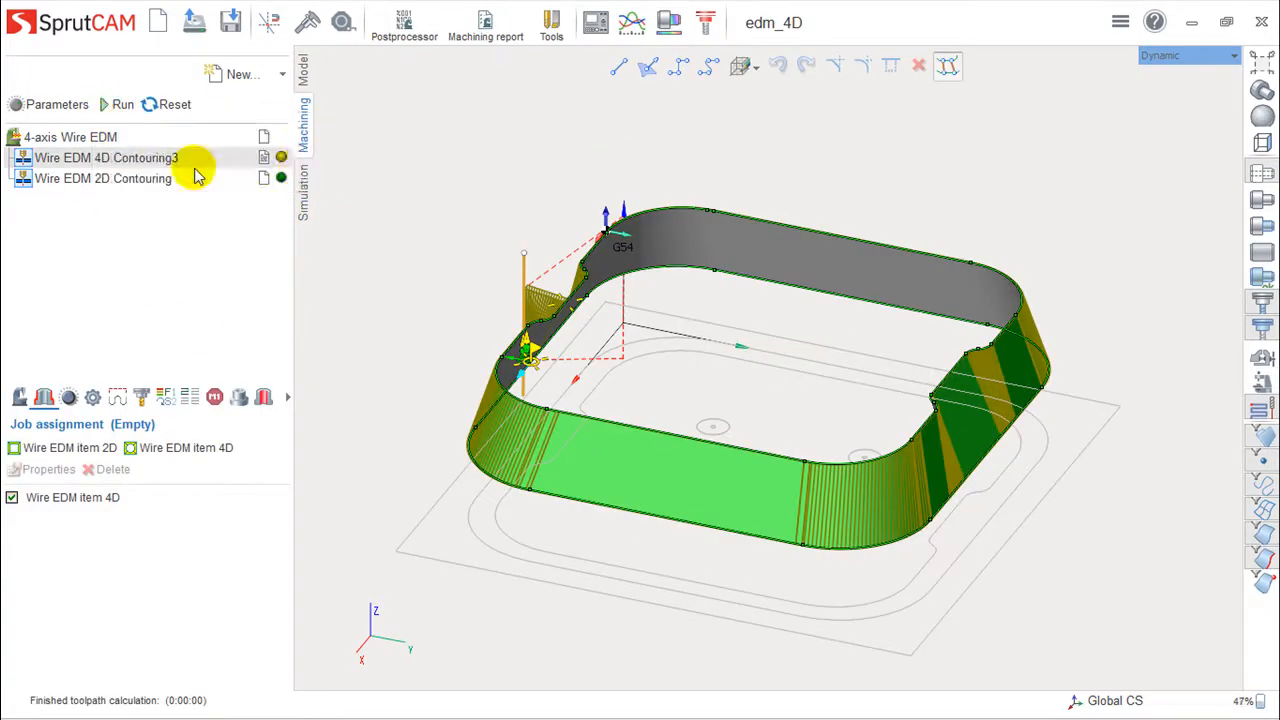
left_click(305, 196)
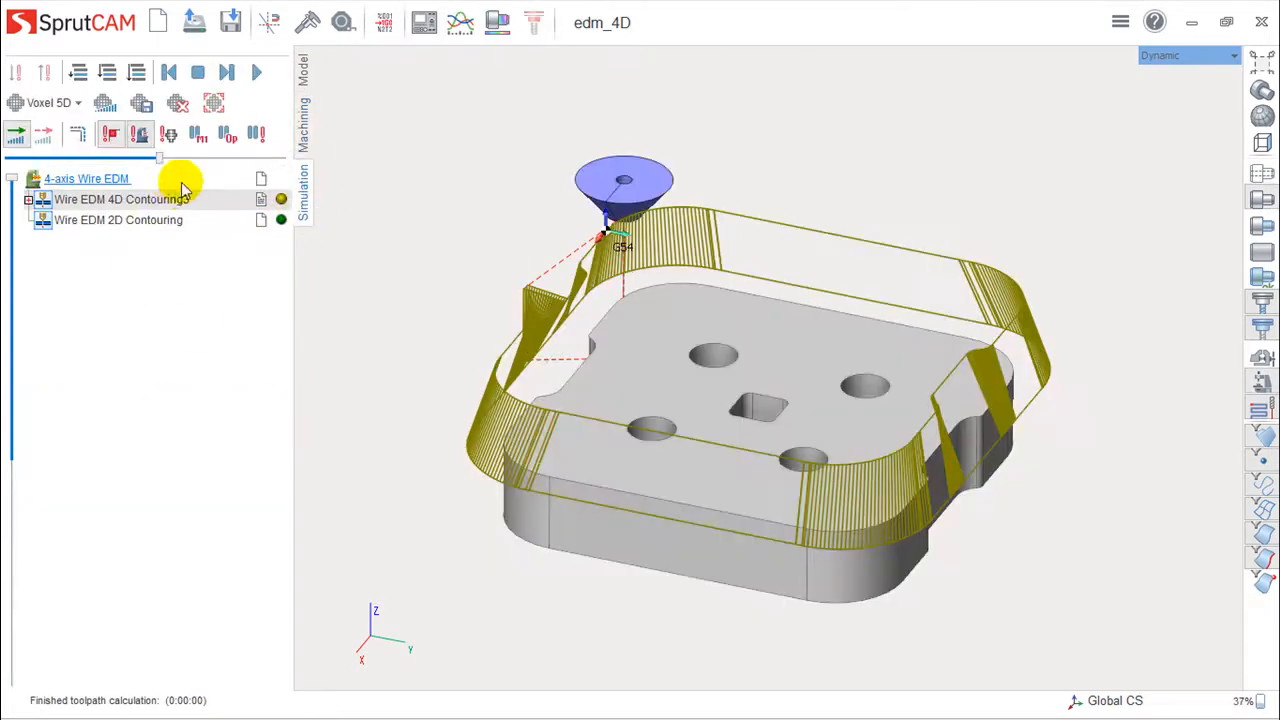
left_click(257, 74)
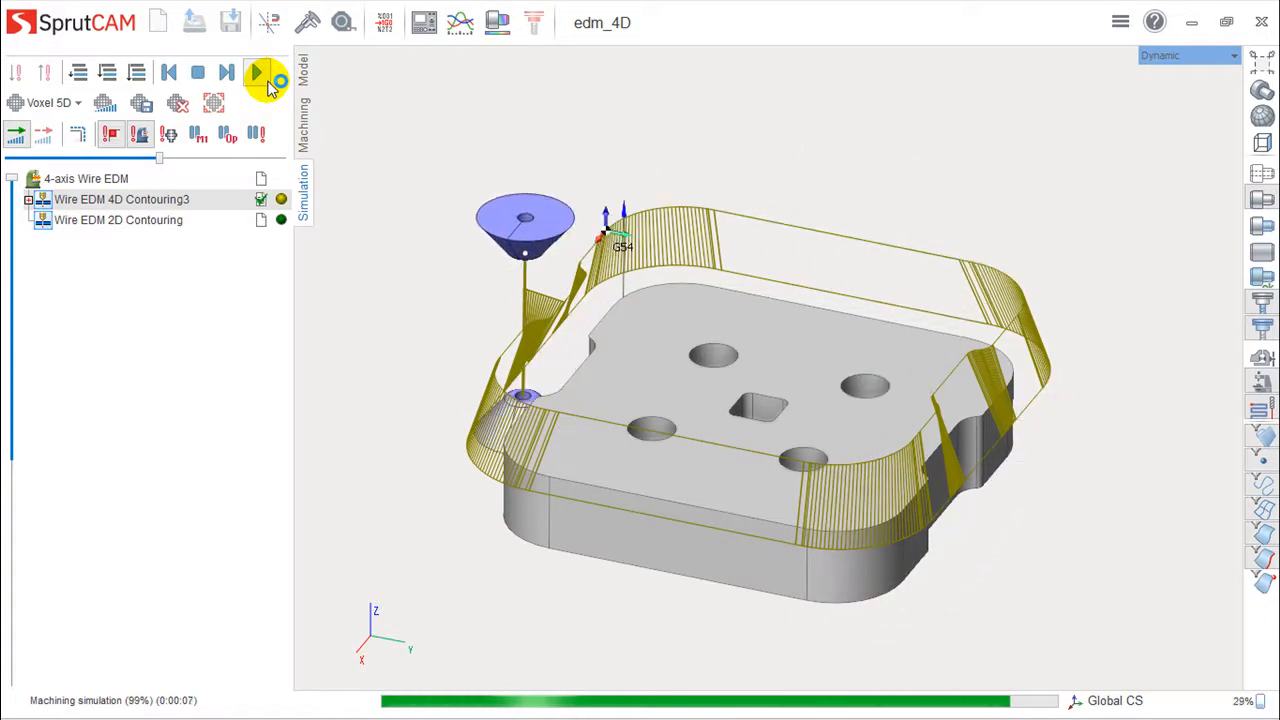
scroll(322, 143, "down", 3)
middle_click_drag(766, 384, 917, 379)
middle_click_drag(557, 386, 633, 434)
scroll(608, 422, "up", 2)
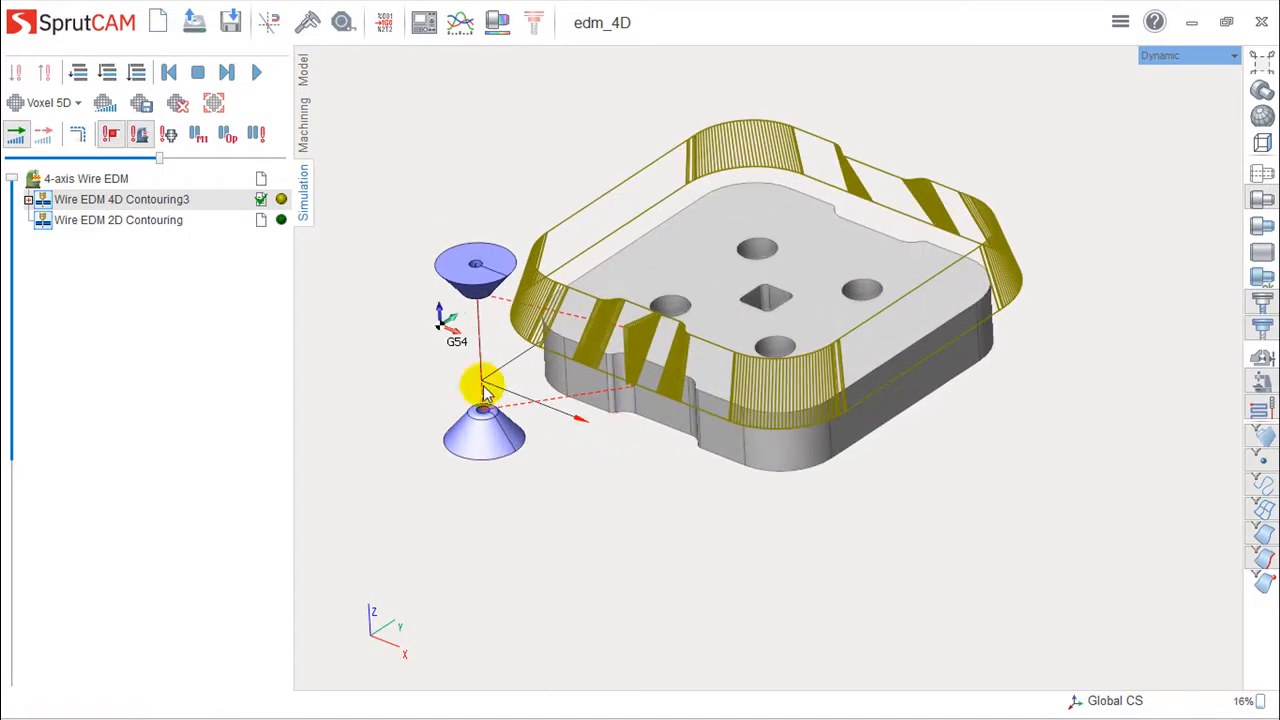
Return to the machining setup and view the calculated toolpath on the Wire EDM item 4D
left_click(304, 124)
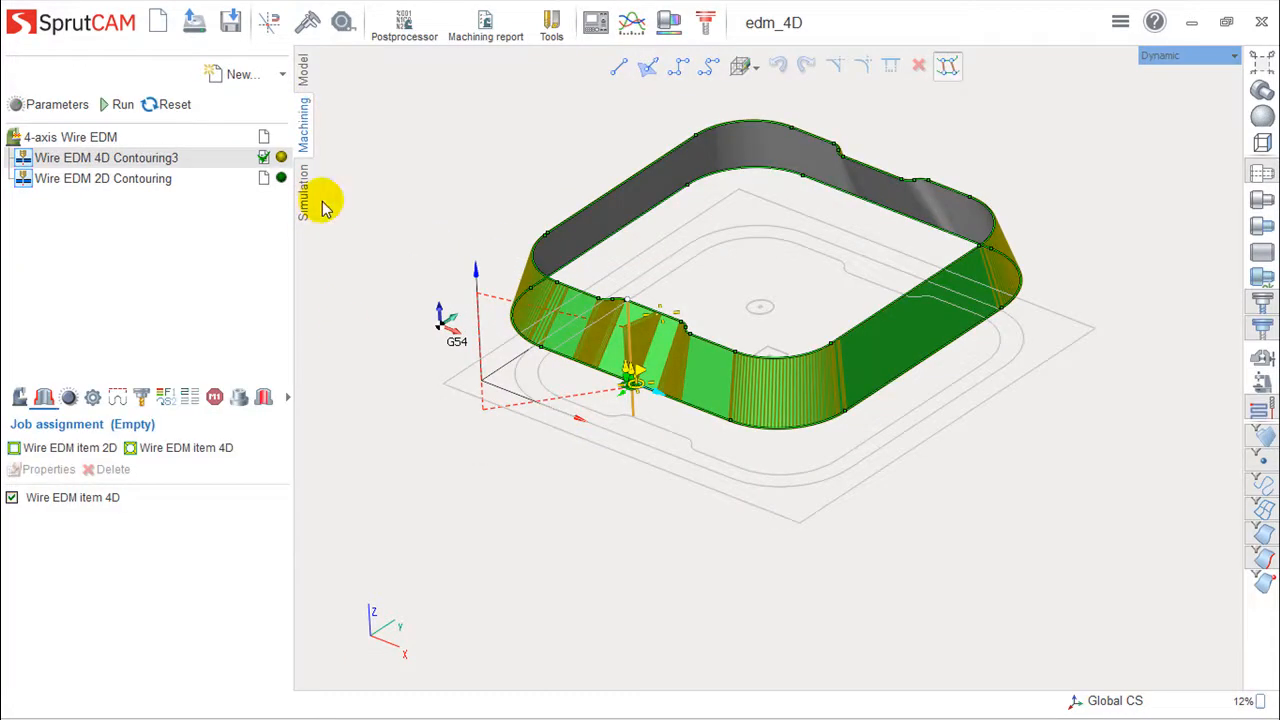
mouse_move(823, 337)
middle_mouse_down()
mouse_move(766, 406)
mouse_move(757, 513)
middle_mouse_up()
left_click(757, 513)
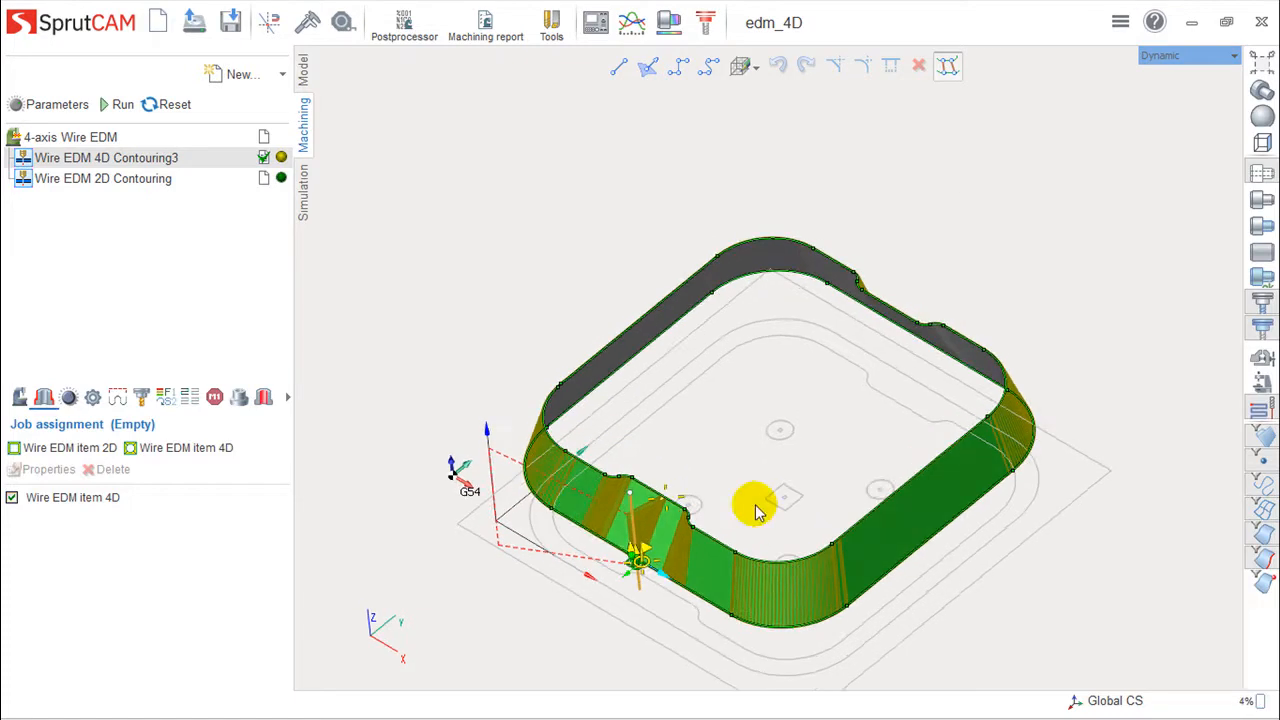
middle_click_drag(873, 542, 895, 515)
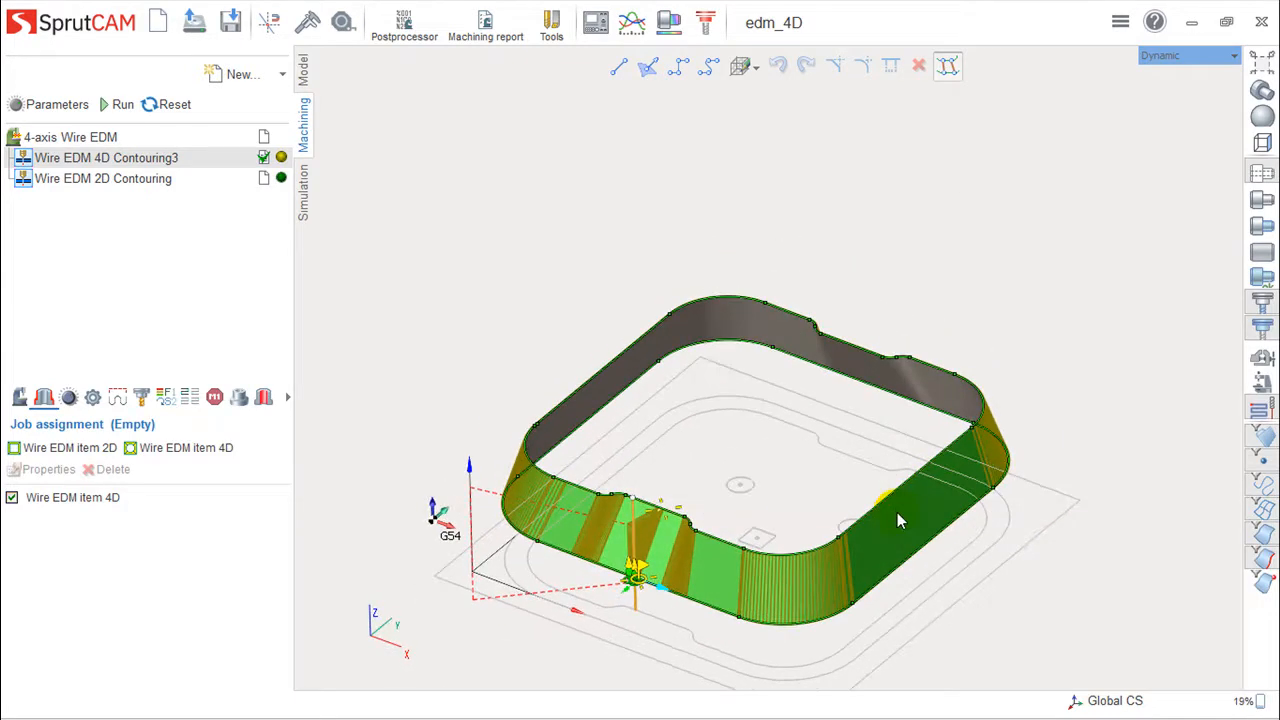